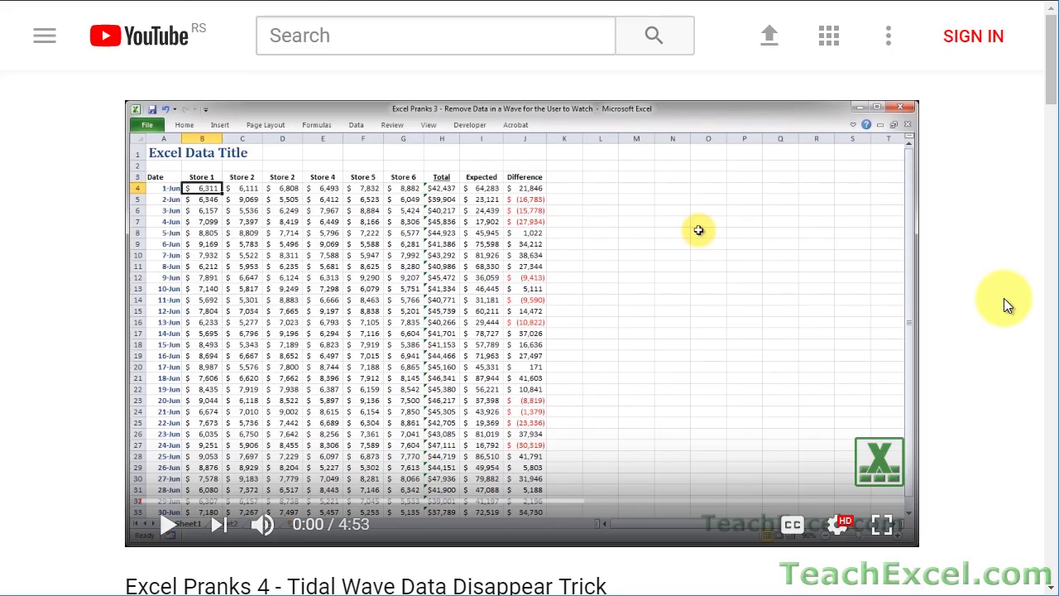
# - Like the Excel Pranks 4 video and subscribe to the TeachExcel channel with notifications turned on
pyautogui.scroll(-5, 1005, 300)
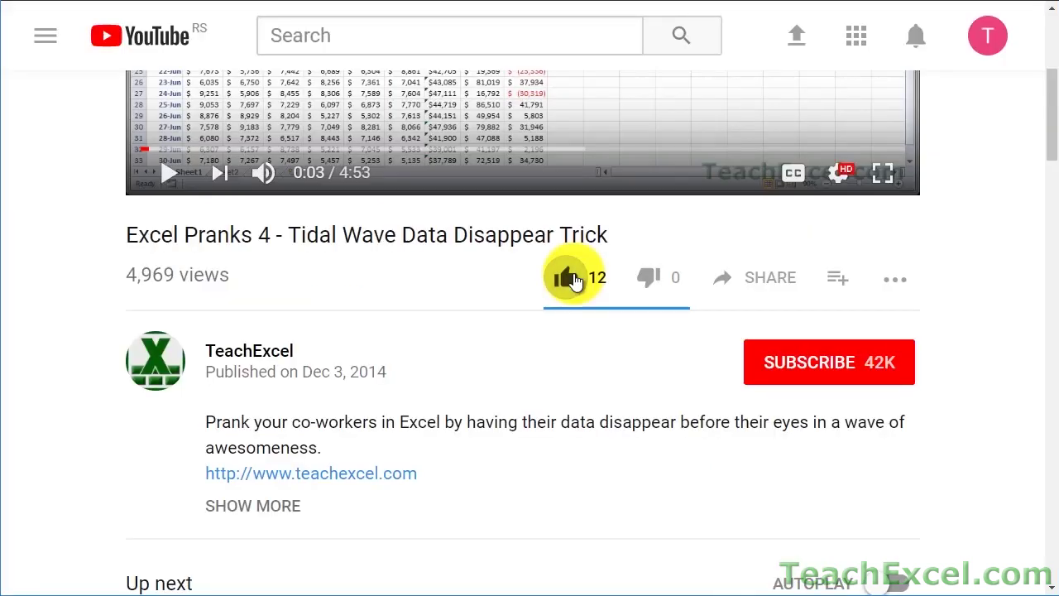
pyautogui.click(574, 279)
pyautogui.click(774, 361)
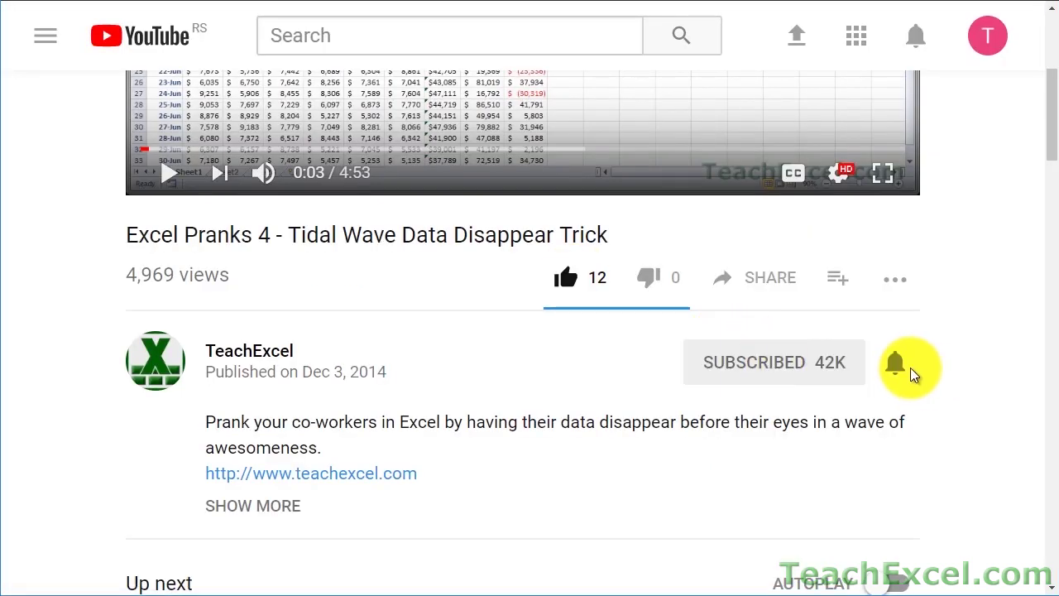
pyautogui.click(898, 369)
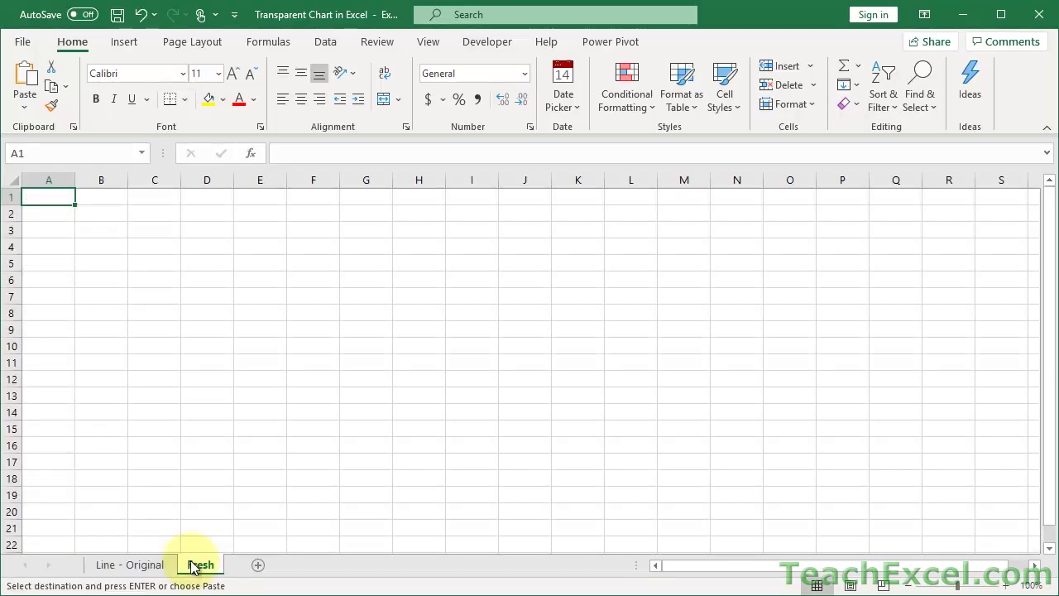
# - Paste the copied Month and Sales table at cell A1 of the Fresh sheet and autofit column B
pyautogui.write('Month\tSales Jan.\t######## Feb\t######## Mar\t######## Apr\t######## May\t######## Jun\t######## Jul\t######## Aug\t######## Sep\t######## Oct\t######## Nov\t######## Dec\t########')
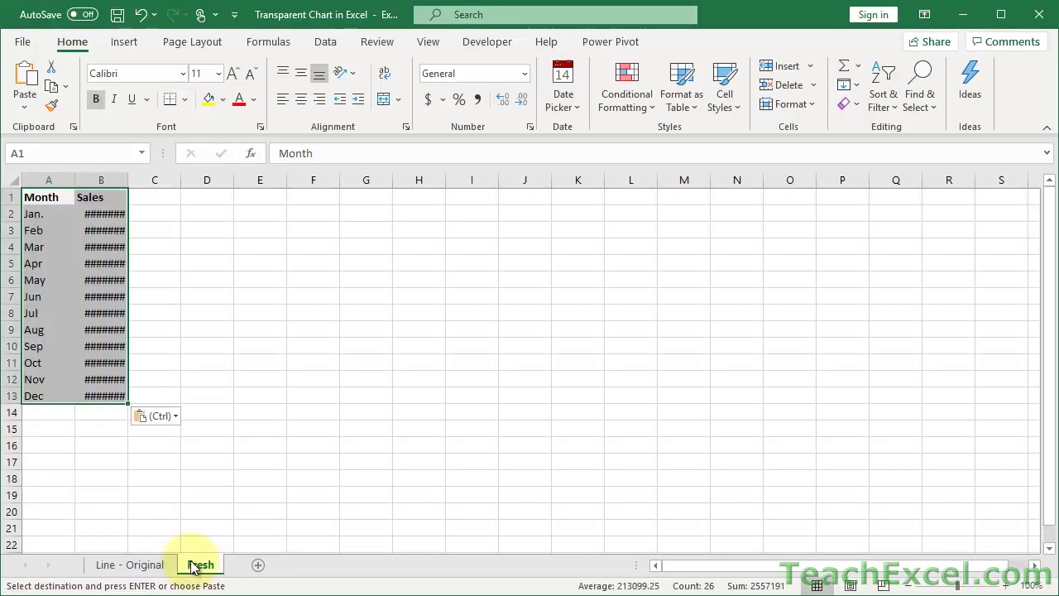
pyautogui.doubleClick(127, 179)
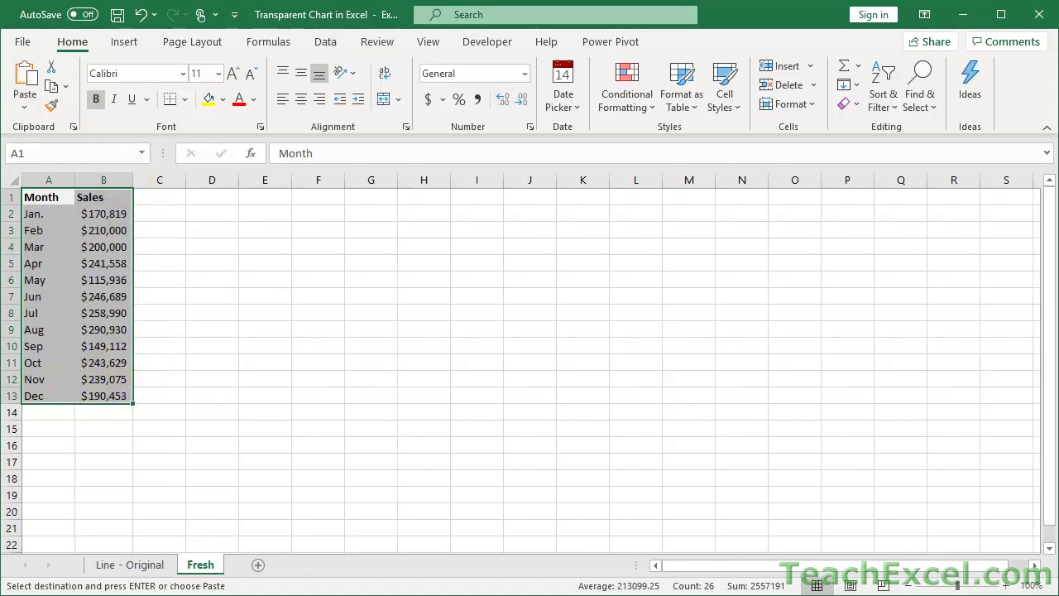
pyautogui.click(1004, 585)
pyautogui.click(1004, 585)
pyautogui.click(1004, 585)
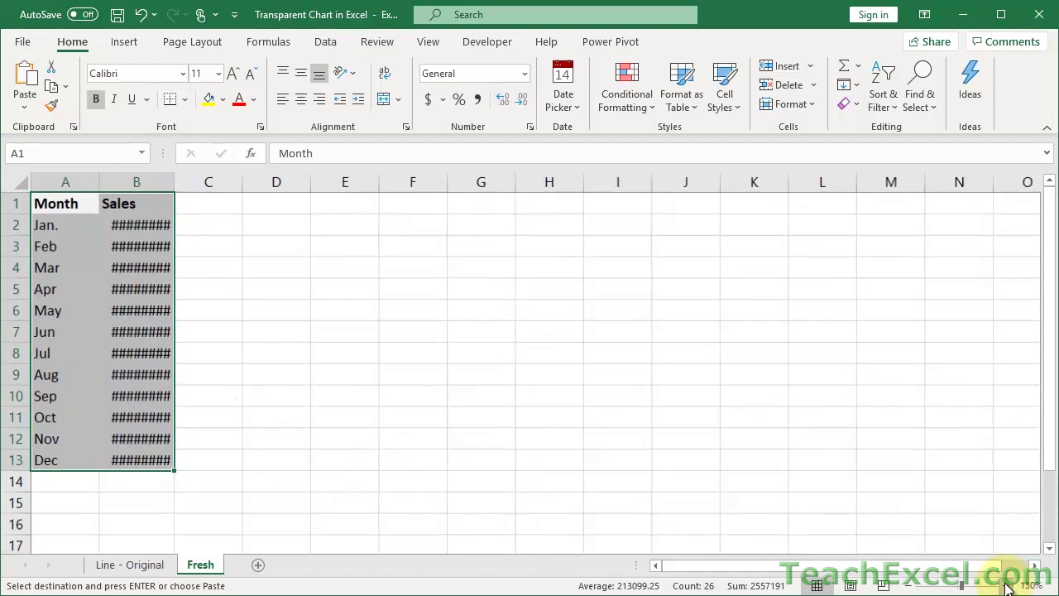
pyautogui.doubleClick(175, 182)
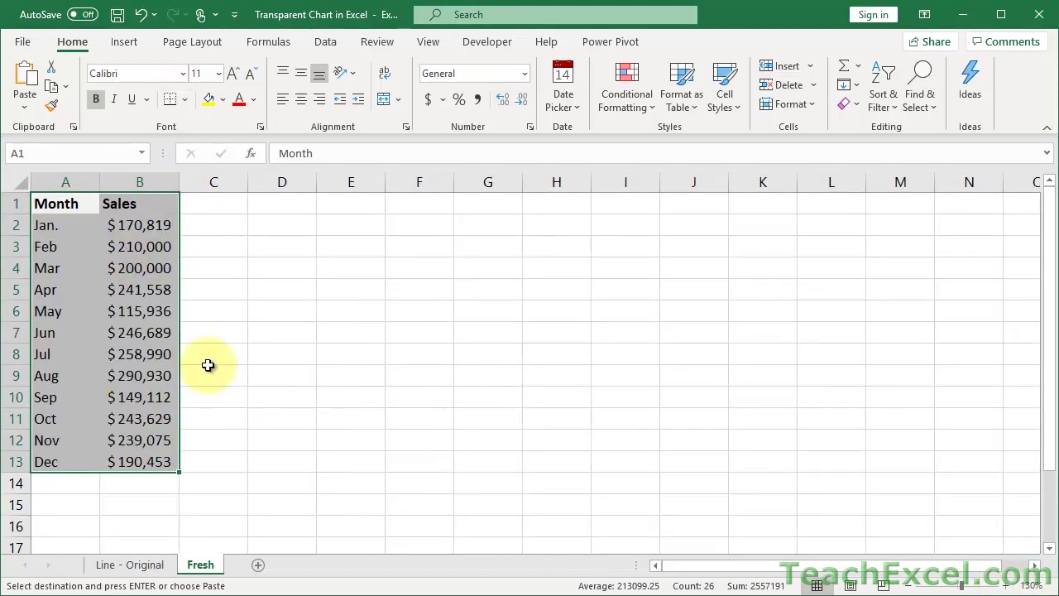
# - Insert a basic 2-D line chart from the Month and Sales data
pyautogui.click(126, 46)
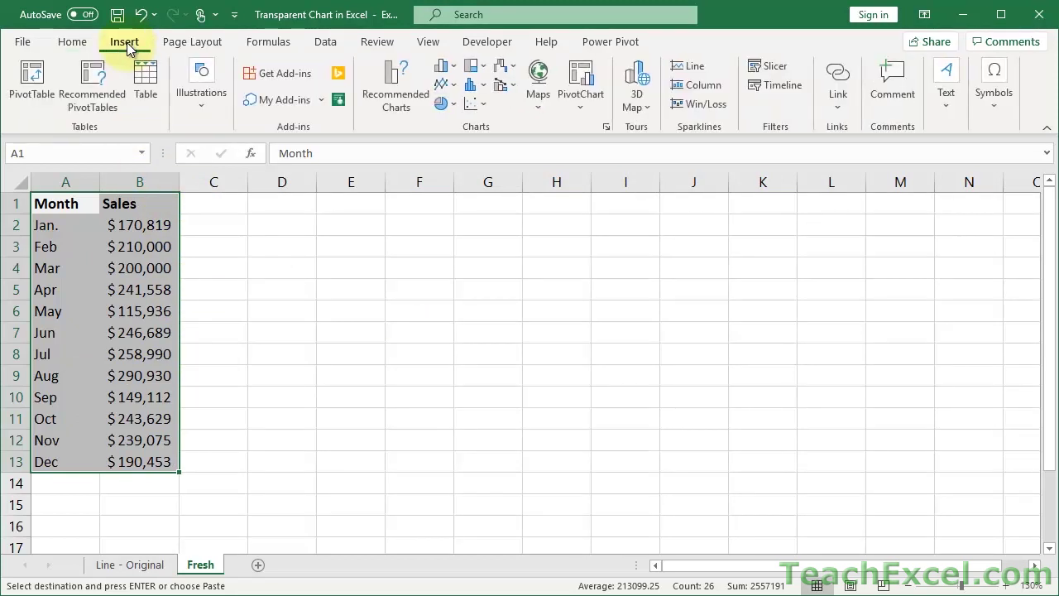
pyautogui.click(441, 85)
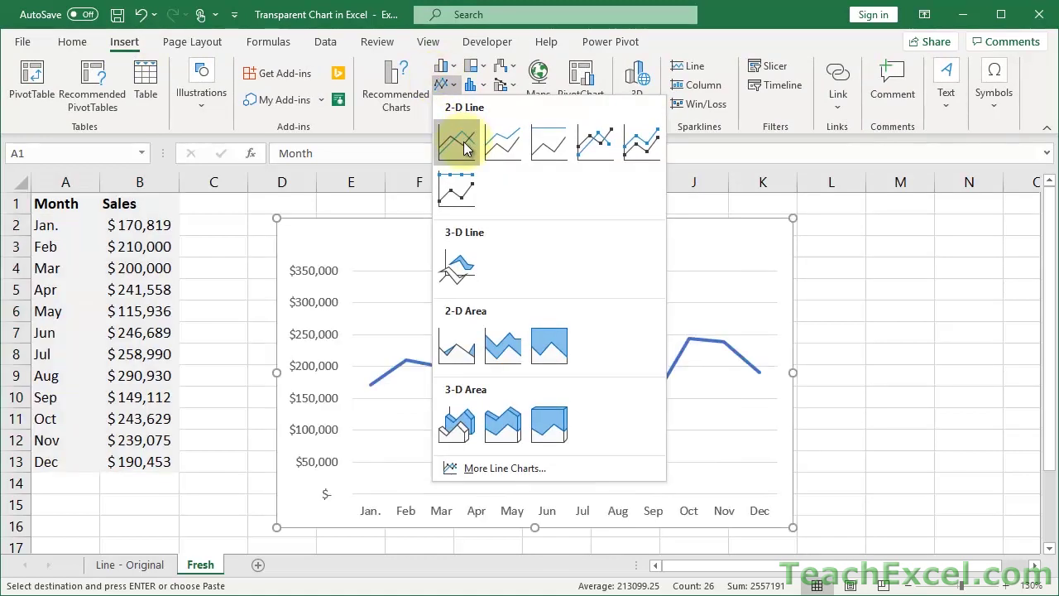
pyautogui.click(464, 146)
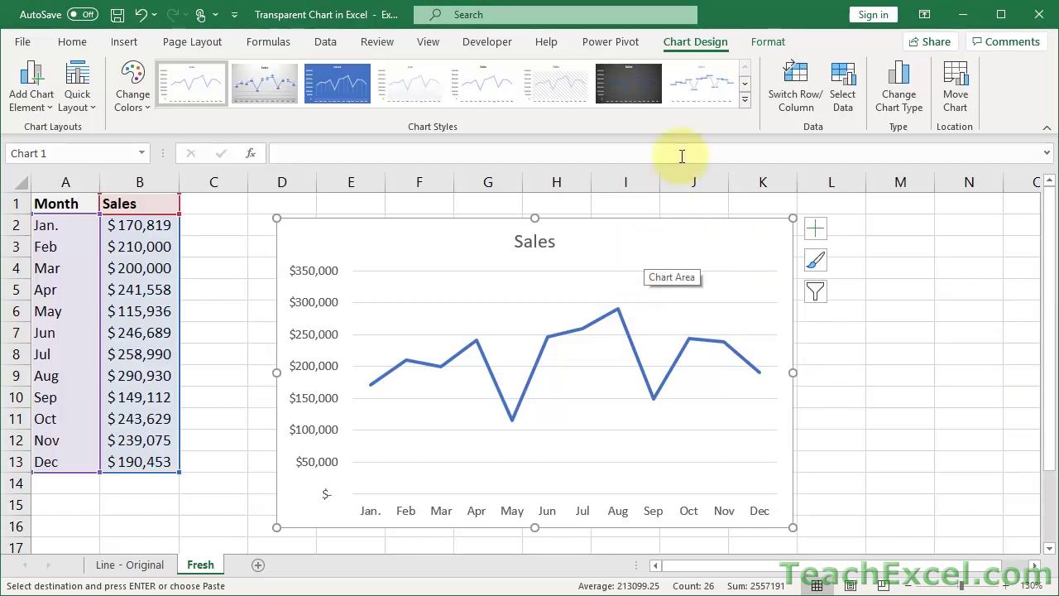
# - Make the Sales chart's background transparent by setting the chart area fill to No fill
pyautogui.click(769, 45)
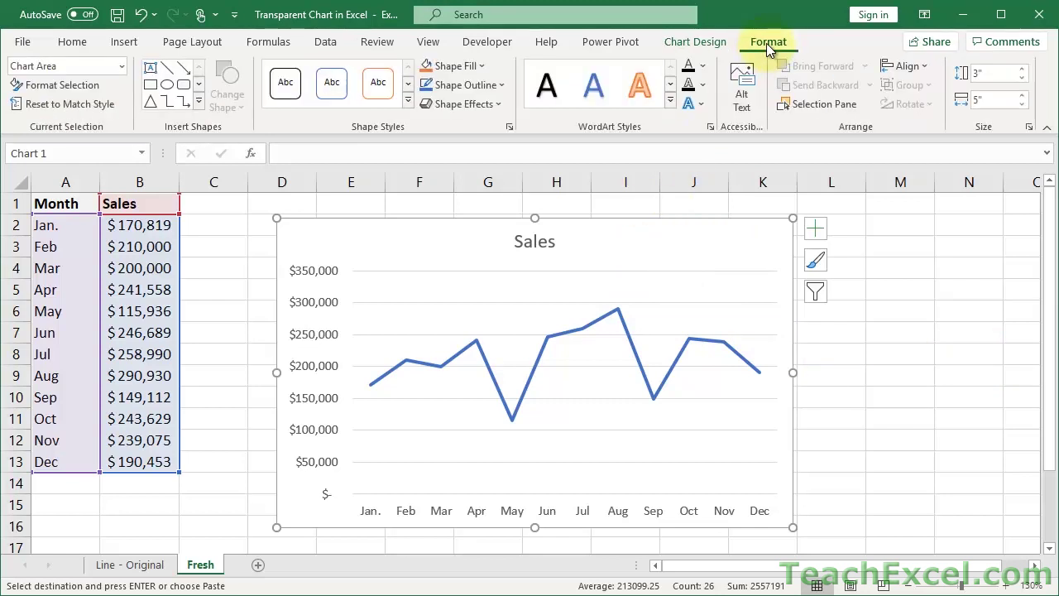
pyautogui.click(76, 90)
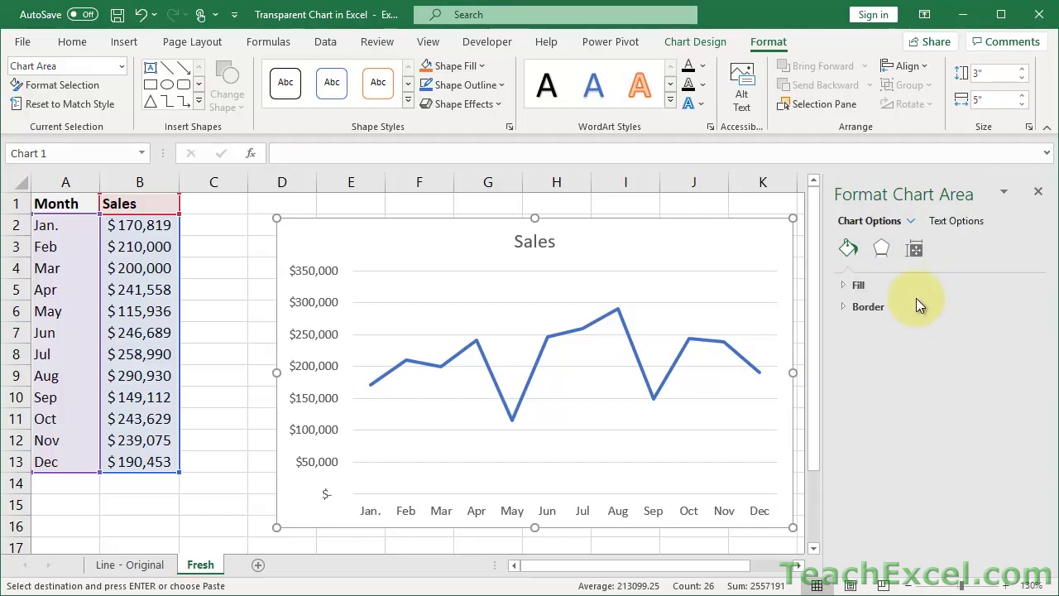
pyautogui.click(844, 286)
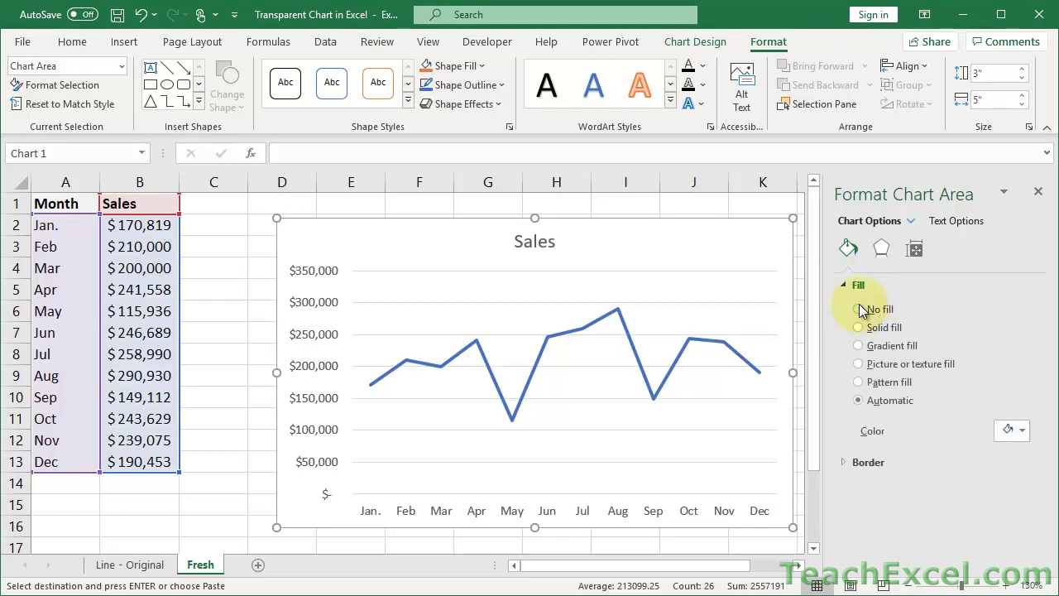
pyautogui.click(859, 309)
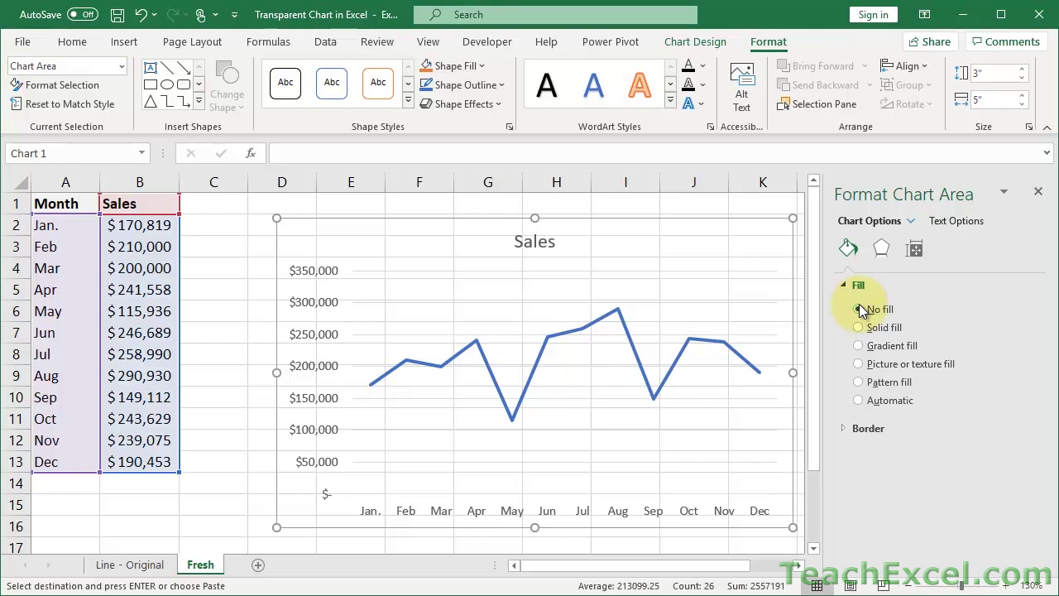
pyautogui.click(1039, 195)
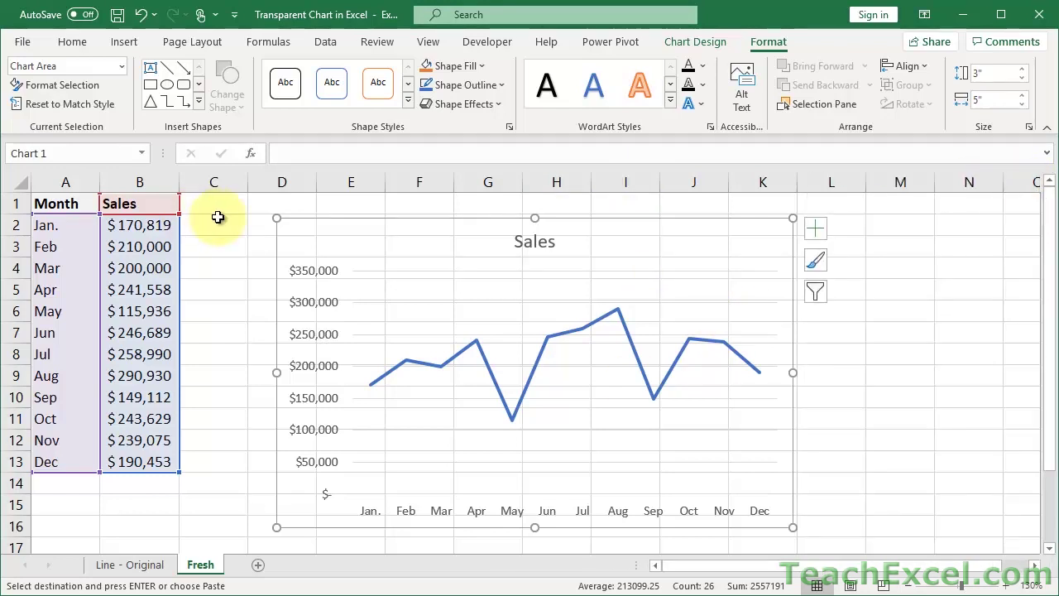
# - Fill every cell of the Fresh sheet with the lightest grey theme color
pyautogui.click(217, 217)
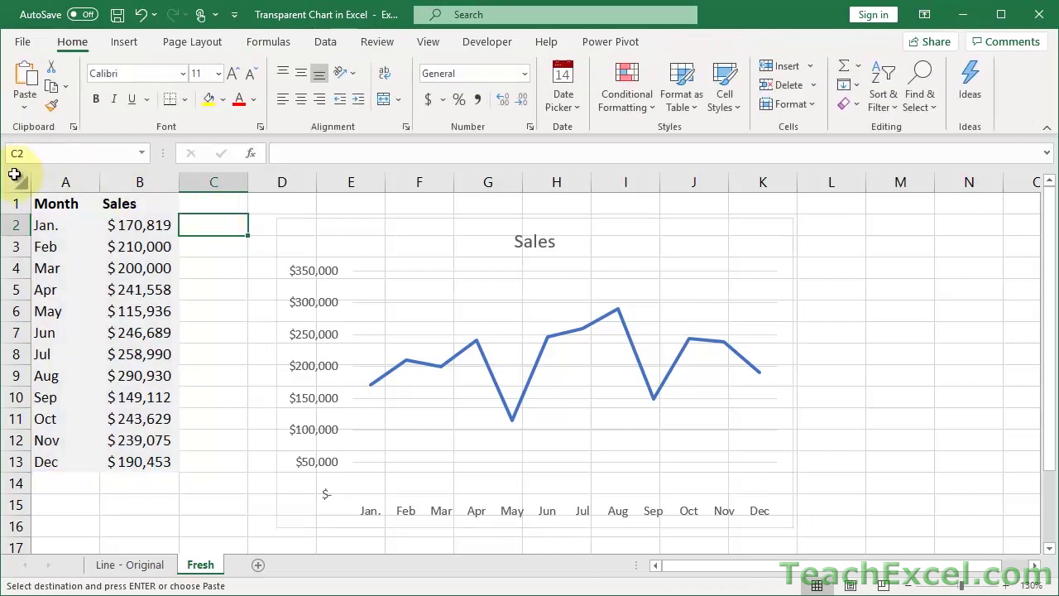
pyautogui.click(14, 179)
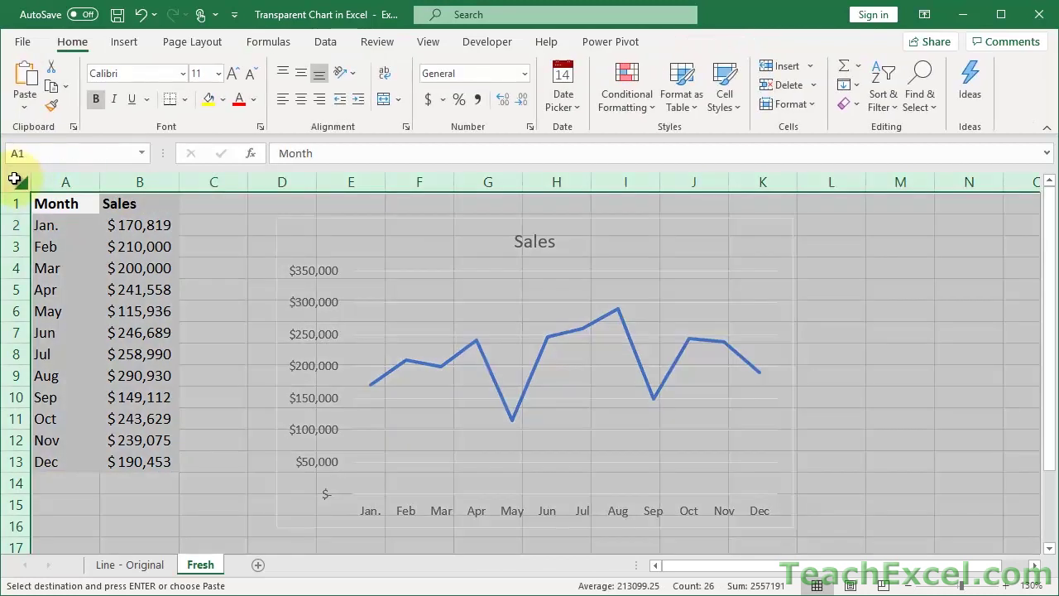
pyautogui.click(63, 208)
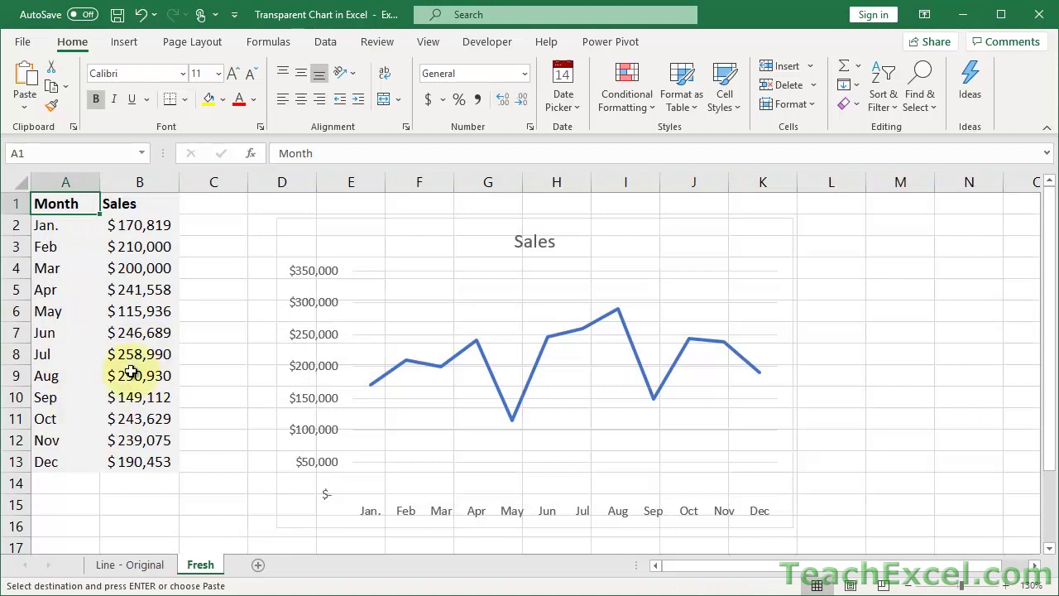
pyautogui.click(16, 181)
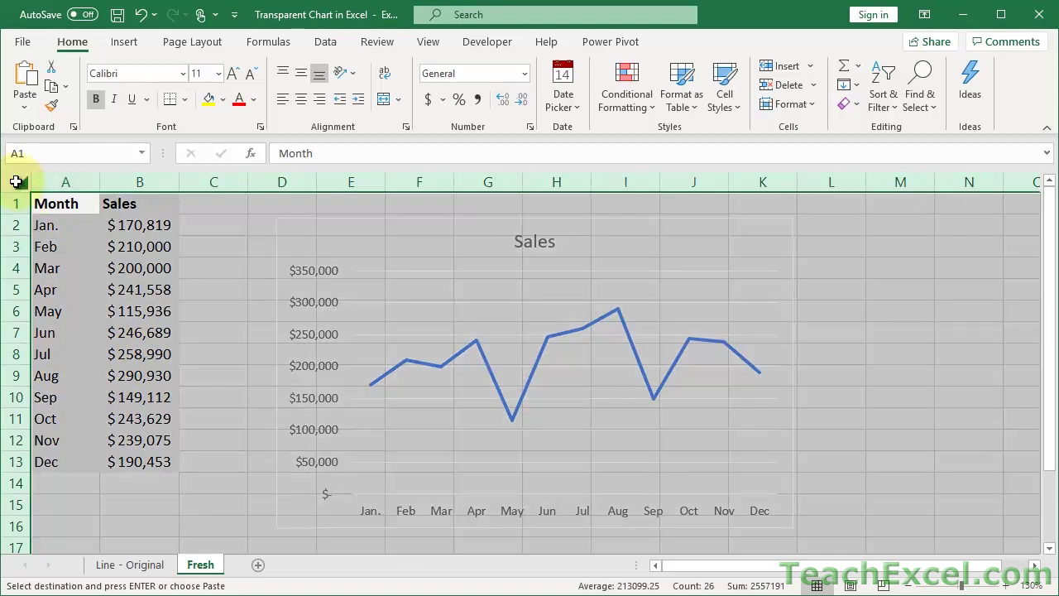
pyautogui.click(223, 101)
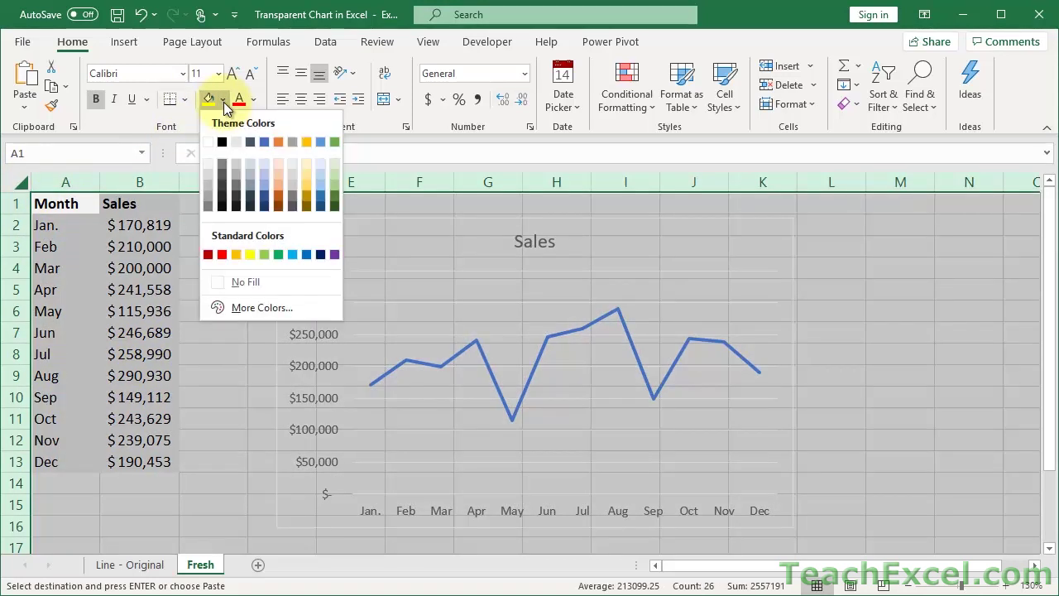
pyautogui.click(208, 161)
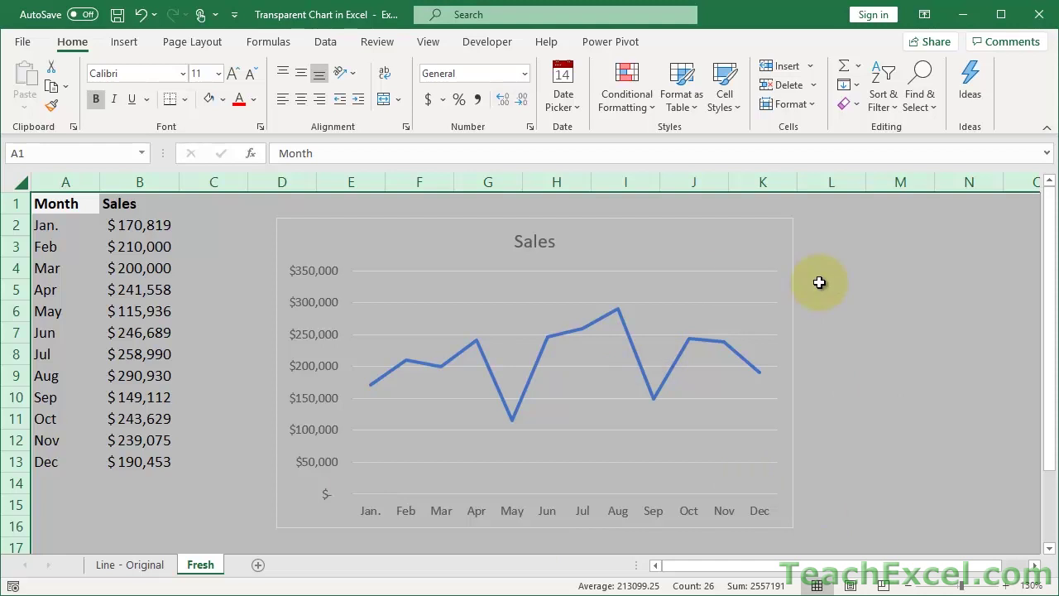
pyautogui.click(834, 283)
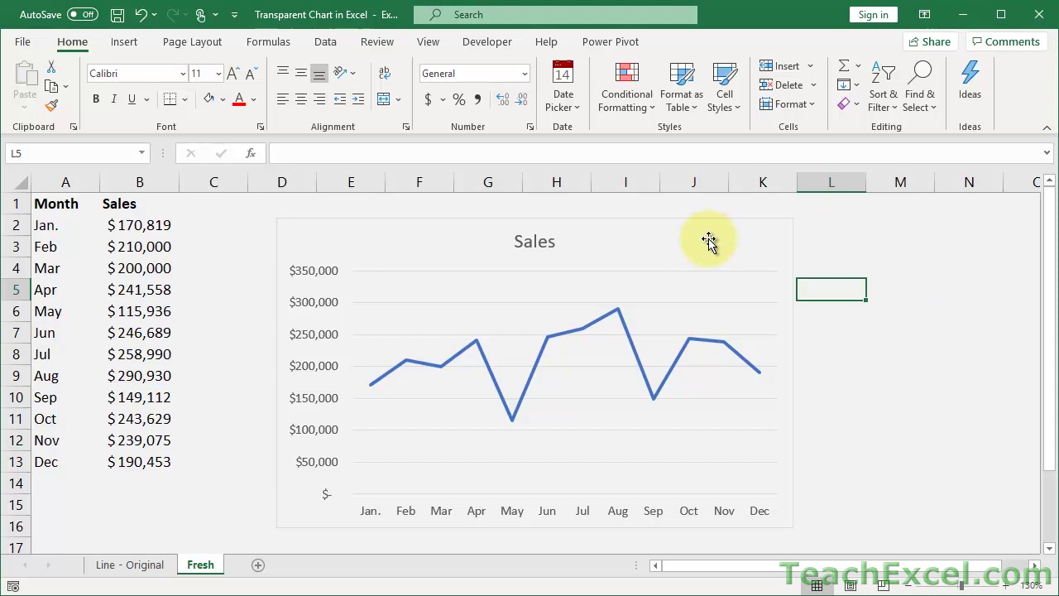
# - Remove the outline around the Sales chart by setting the chart area border to No line
pyautogui.click(643, 245)
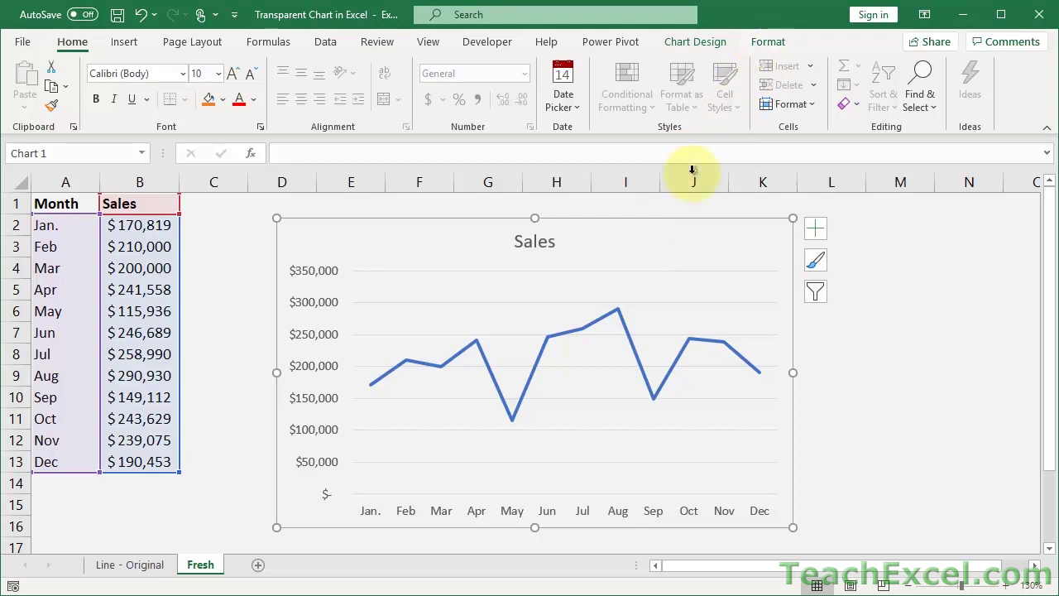
pyautogui.rightClick(640, 239)
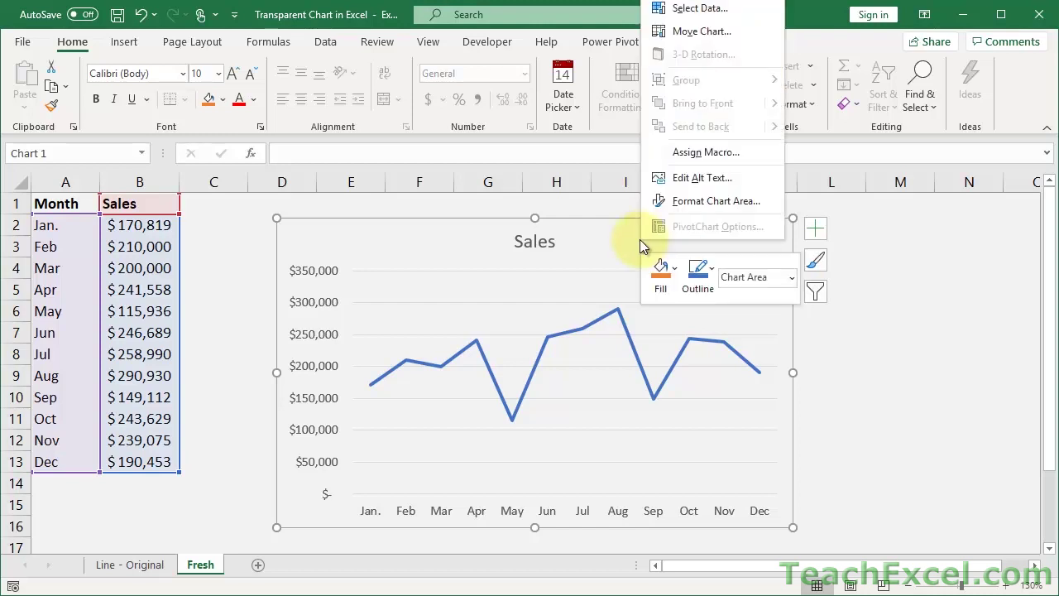
pyautogui.click(682, 205)
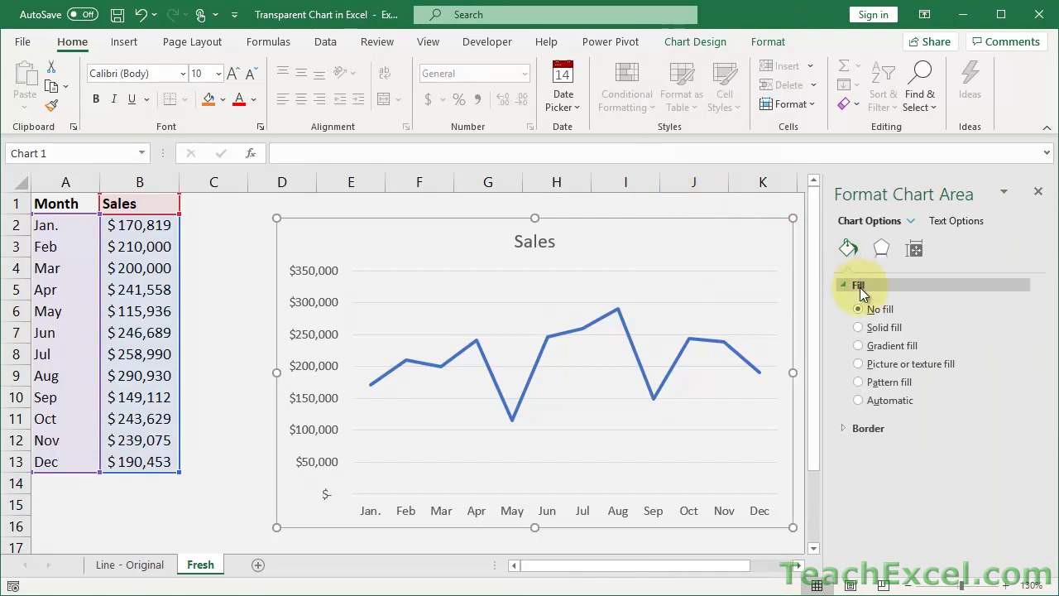
pyautogui.click(843, 427)
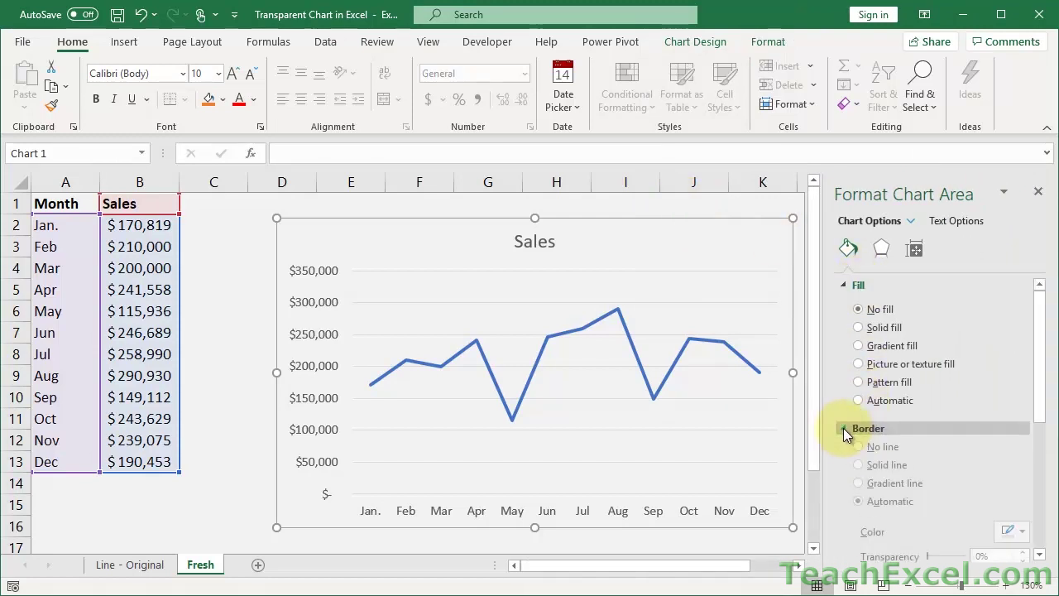
pyautogui.click(859, 452)
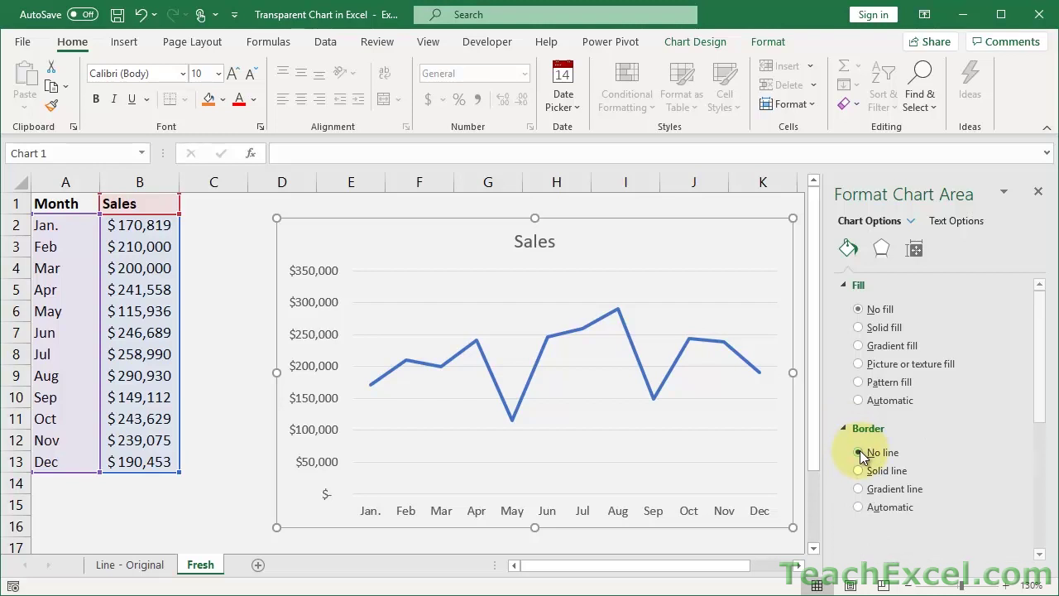
pyautogui.click(230, 289)
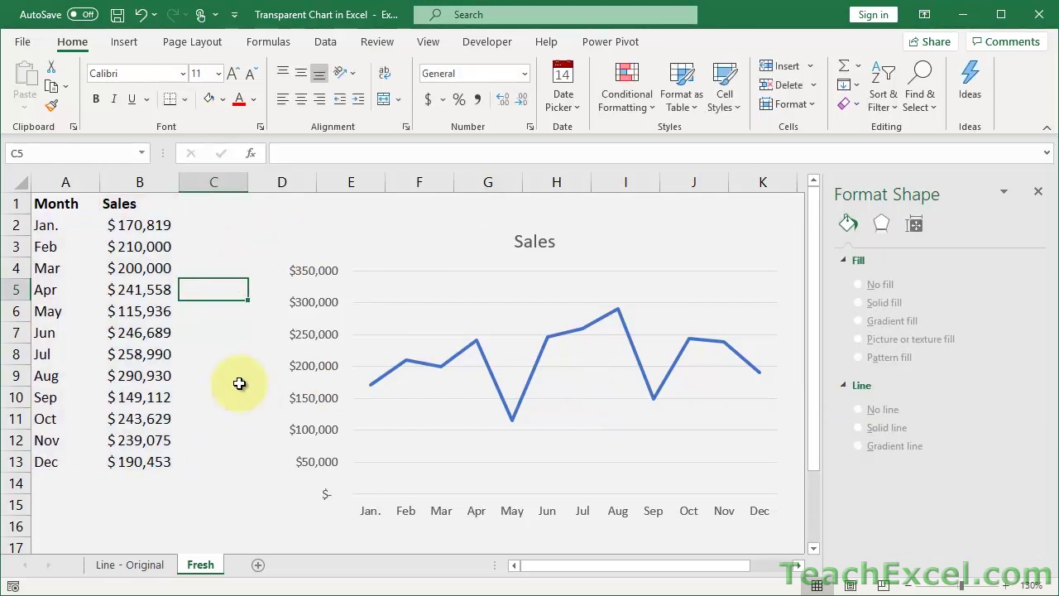
# - Hide the Sales chart's major horizontal gridlines by setting their line to No line
pyautogui.click(427, 273)
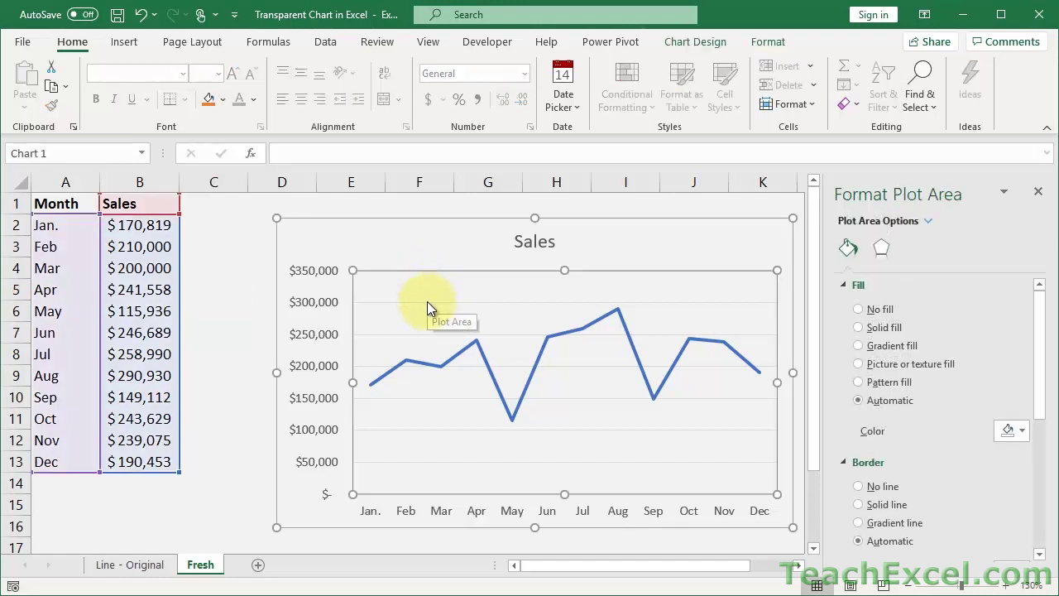
pyautogui.click(427, 304)
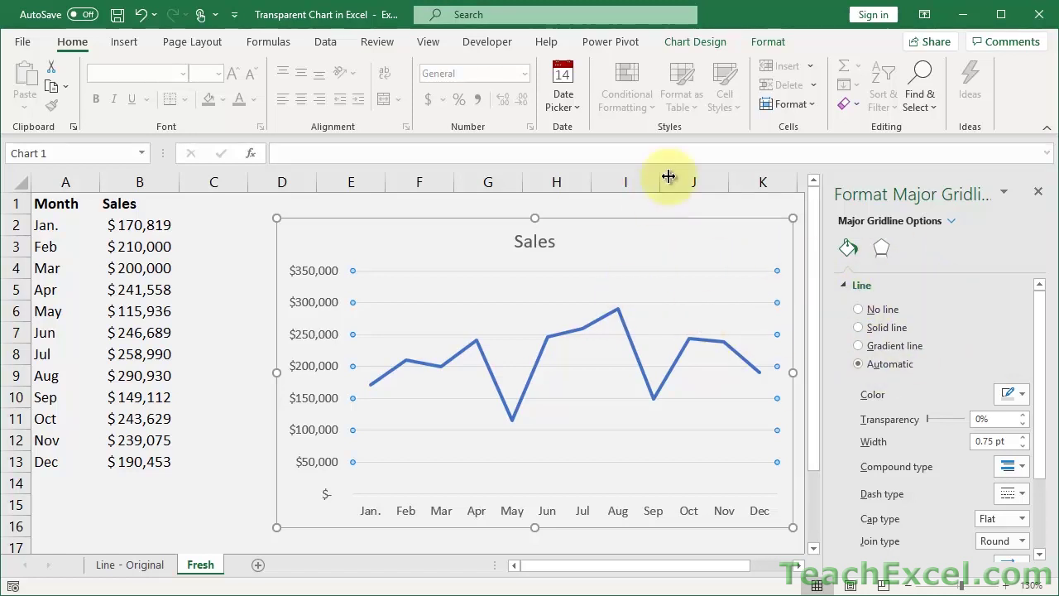
pyautogui.click(767, 43)
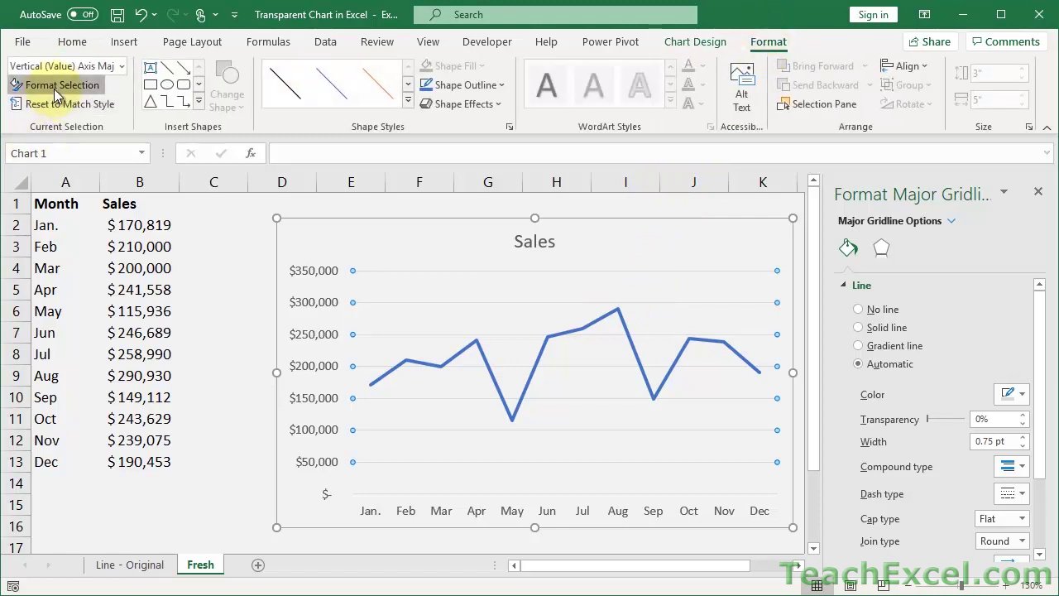
pyautogui.click(857, 309)
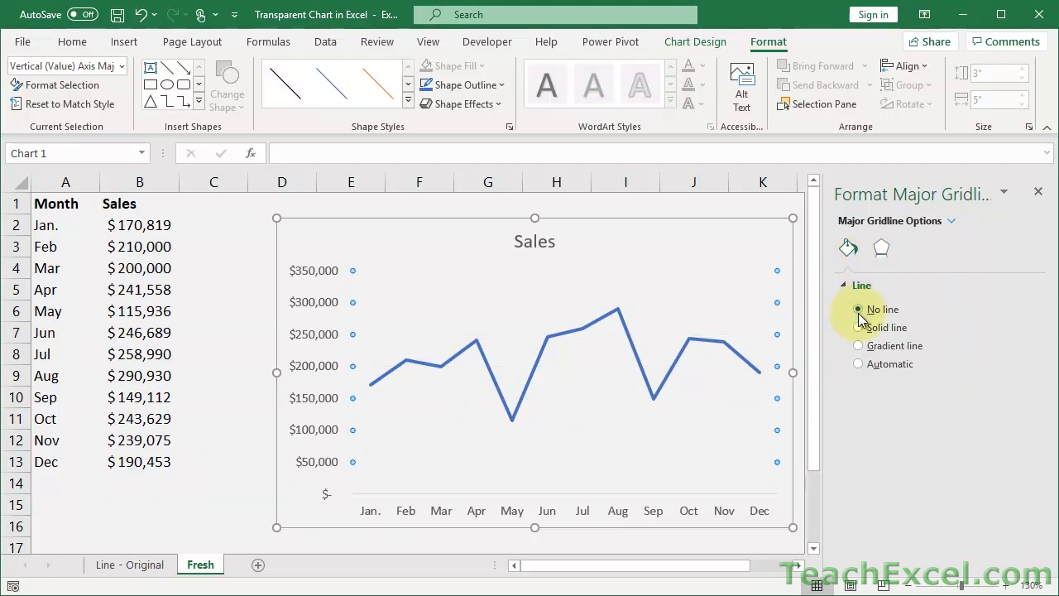
# - Delete the Sales chart's horizontal axis and hide the vertical axis labels by setting their label position to None
pyautogui.click(517, 509)
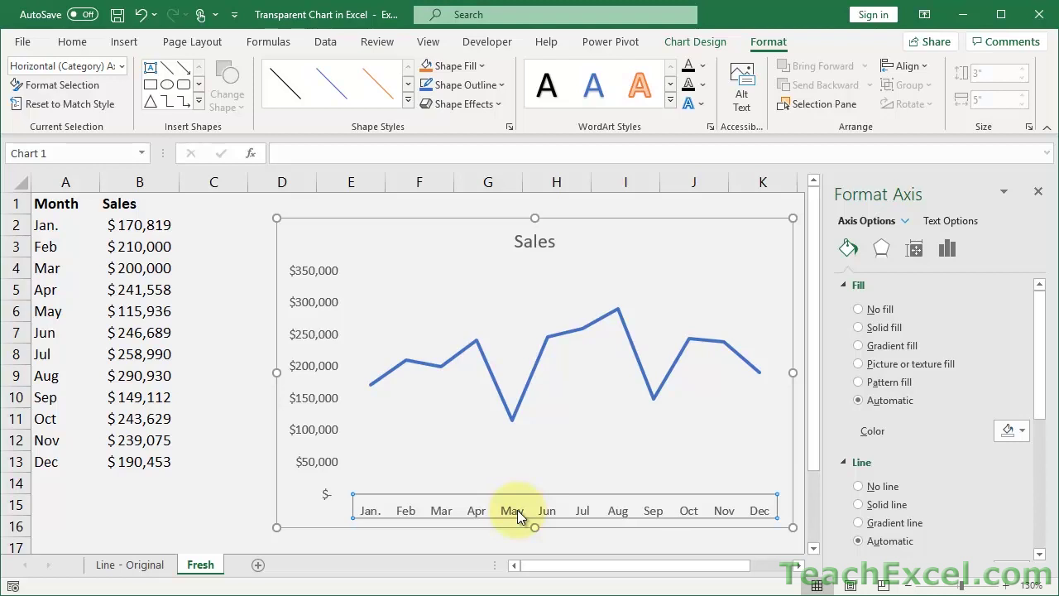
pyautogui.press('Delete')
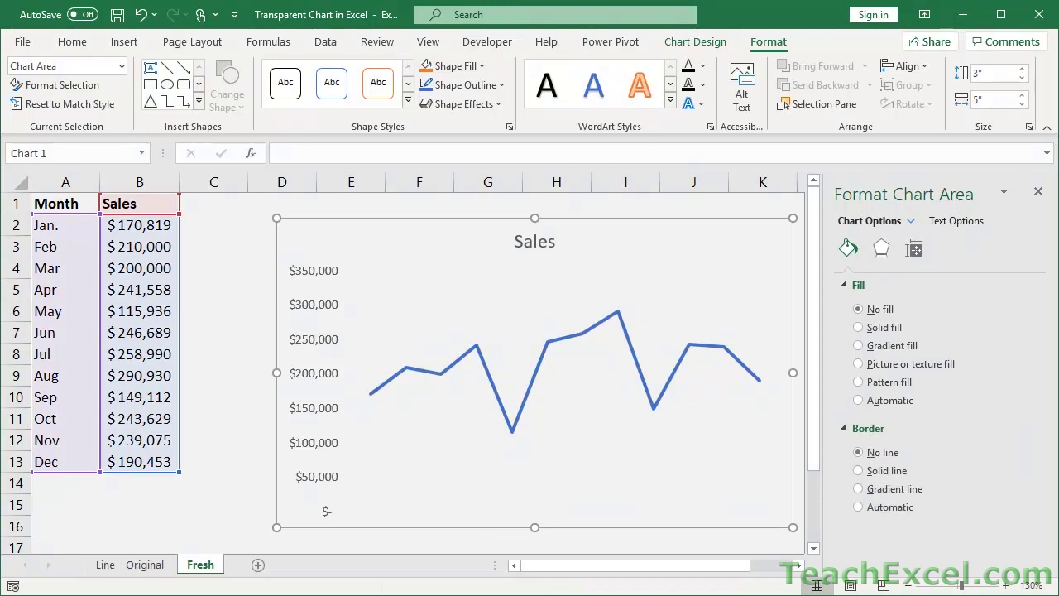
pyautogui.click(307, 304)
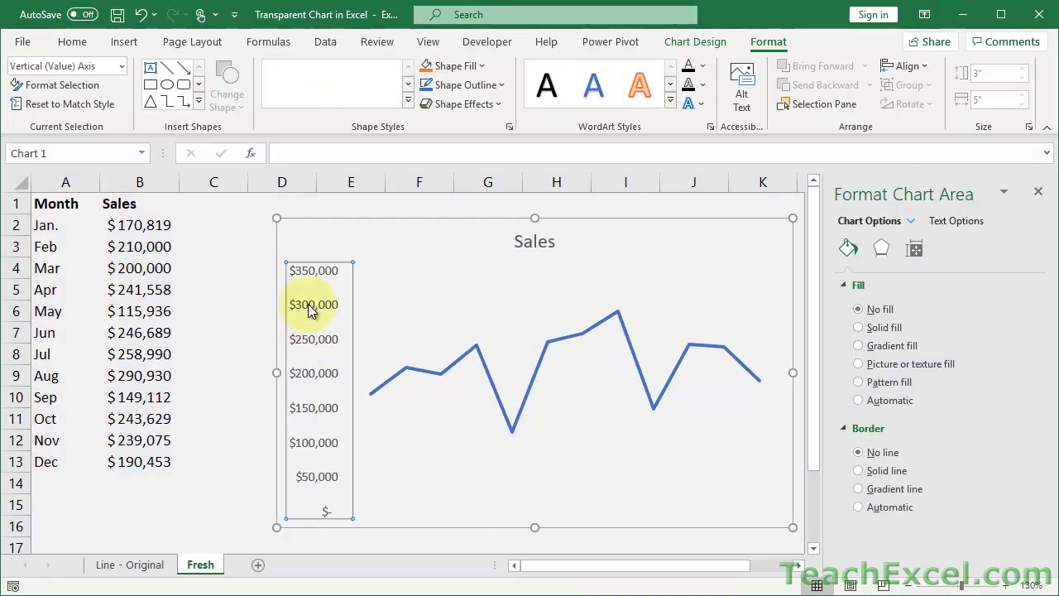
pyautogui.rightClick(308, 304)
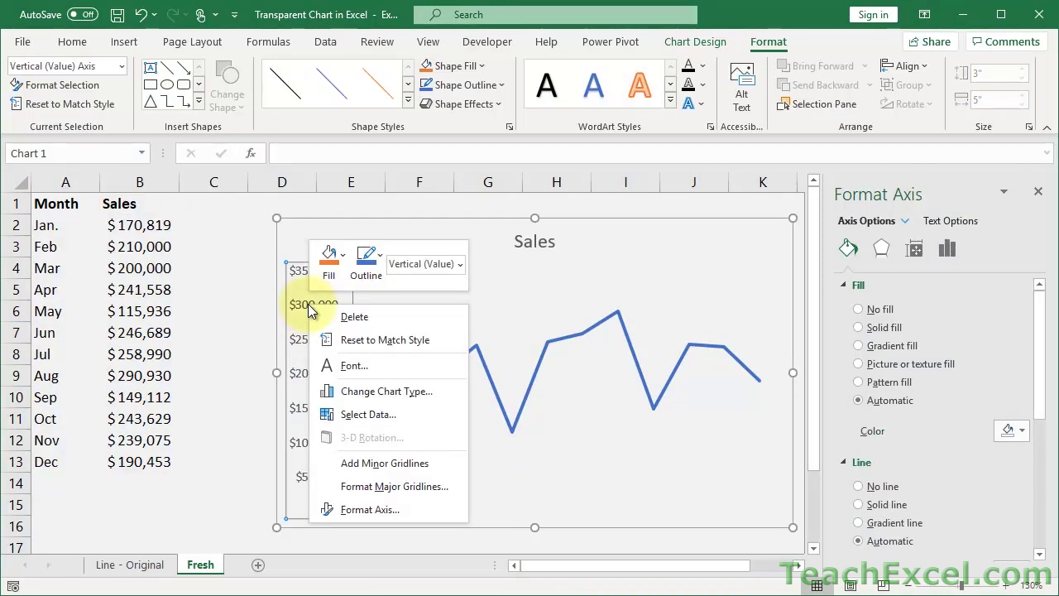
pyautogui.click(389, 510)
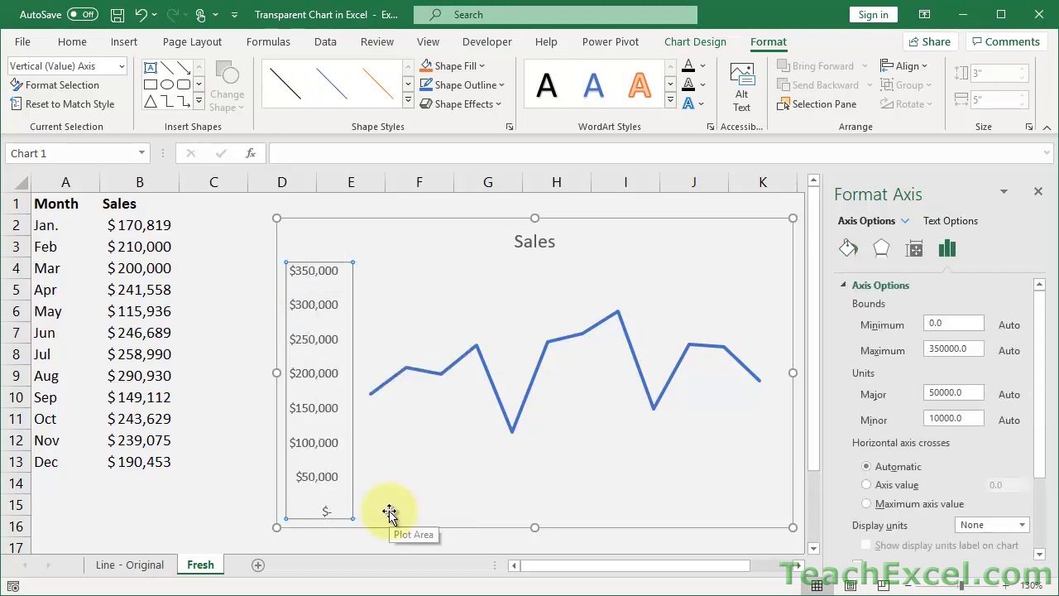
pyautogui.click(843, 286)
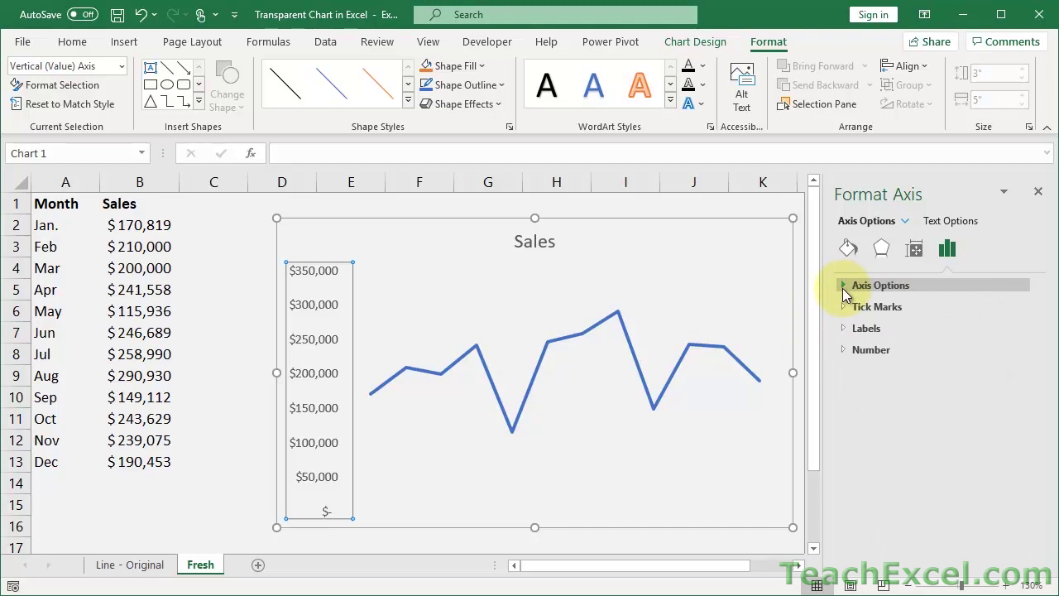
pyautogui.click(843, 327)
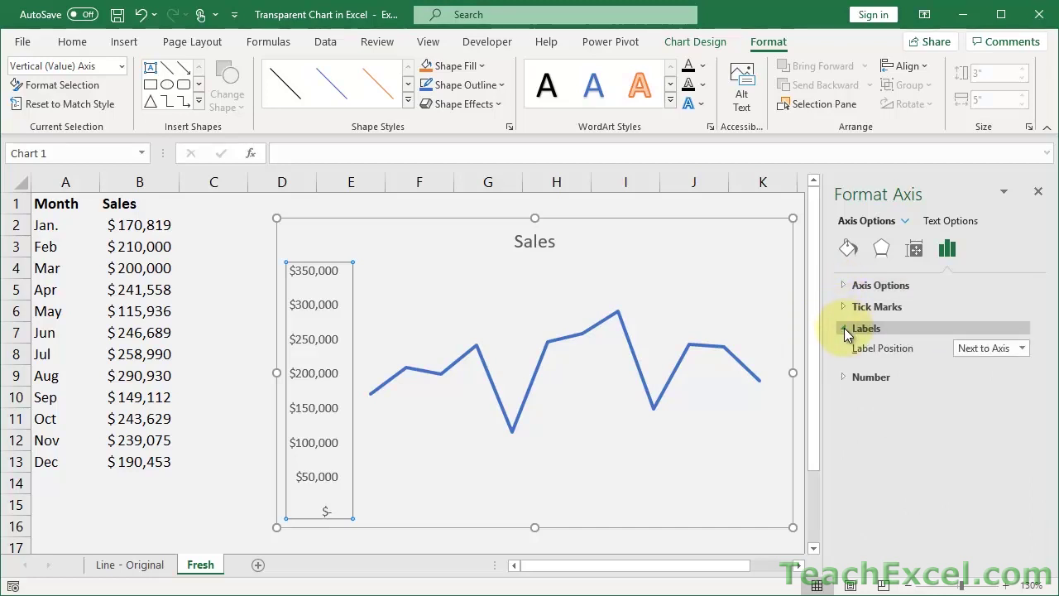
pyautogui.click(989, 348)
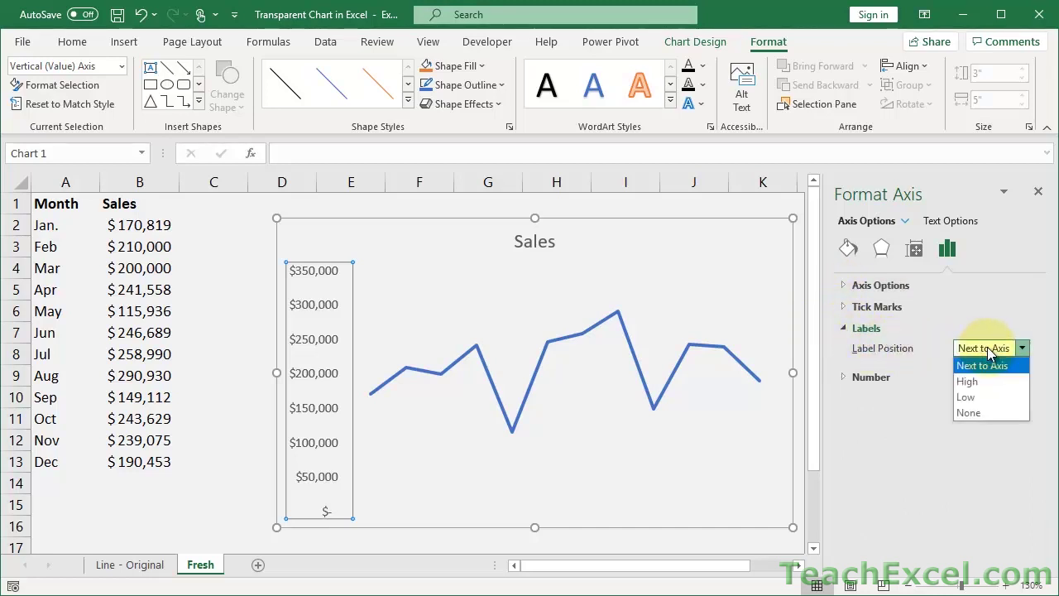
pyautogui.click(980, 414)
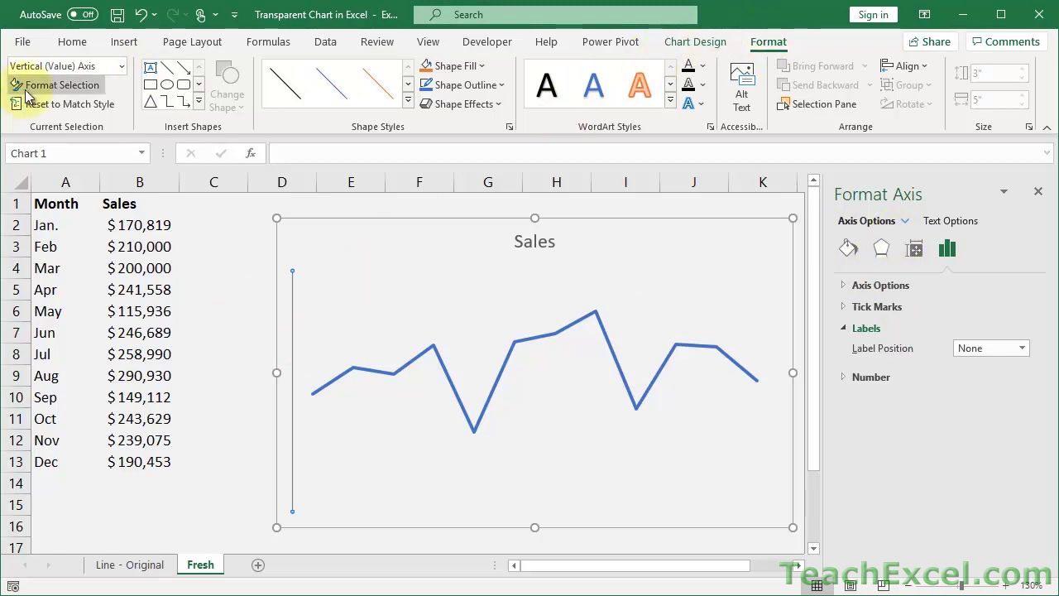
pyautogui.click(220, 331)
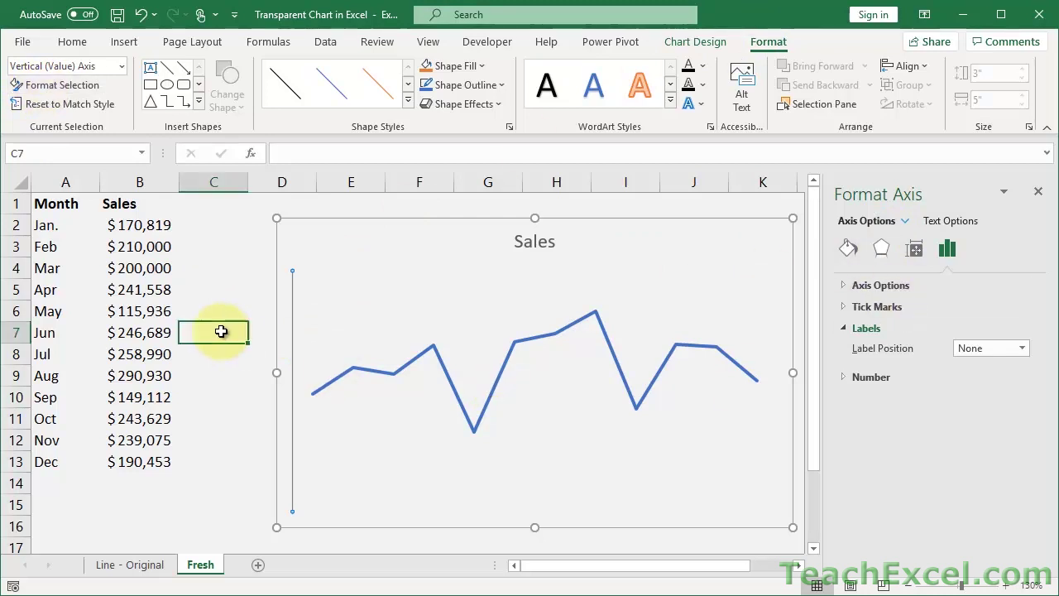
pyautogui.click(1038, 194)
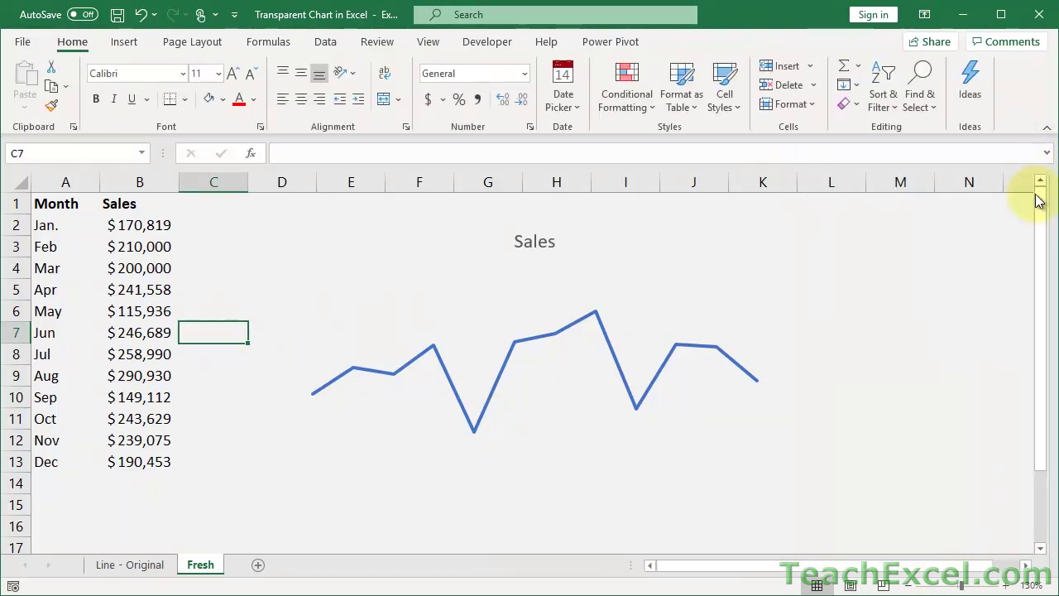
# - Undo the hiding of the vertical axis labels and the deletion of the horizontal axis in the Sales chart
pyautogui.click(908, 586)
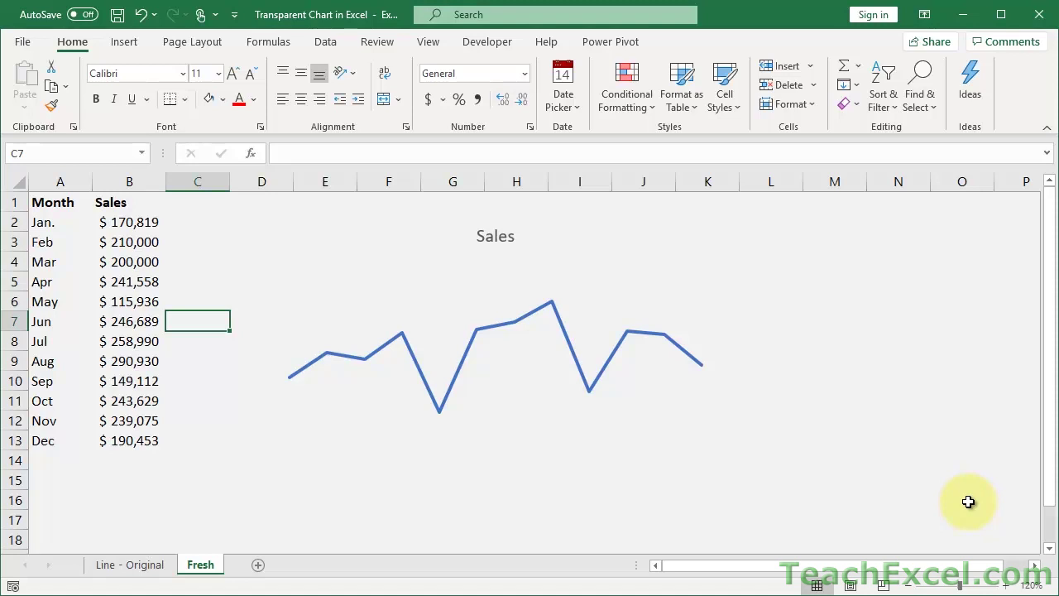
pyautogui.scroll(1, 968, 502)
pyautogui.hotkey('ctrl', 'z')
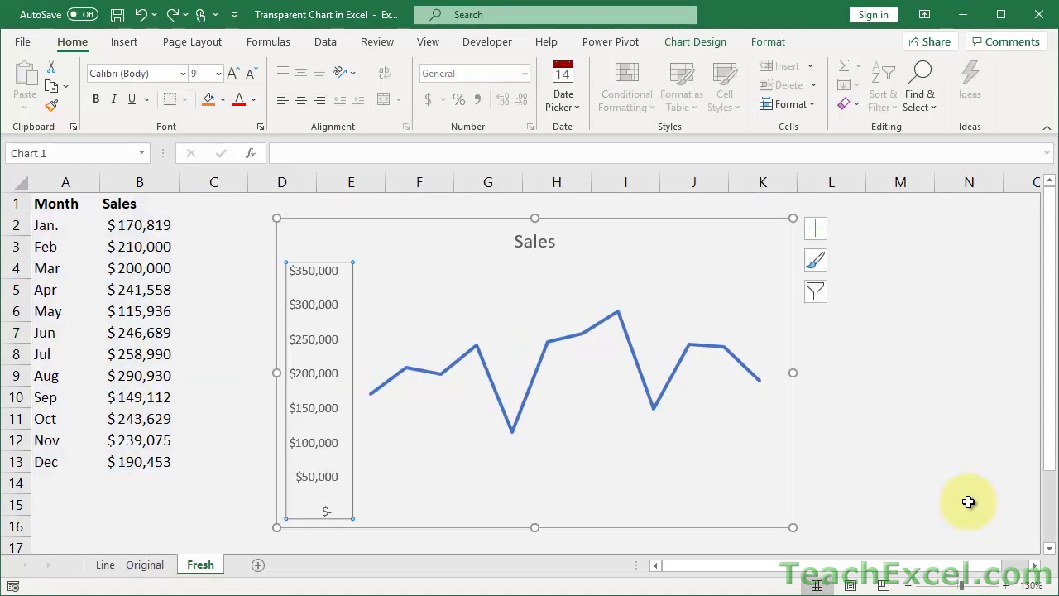
pyautogui.hotkey('ctrl', 'z')
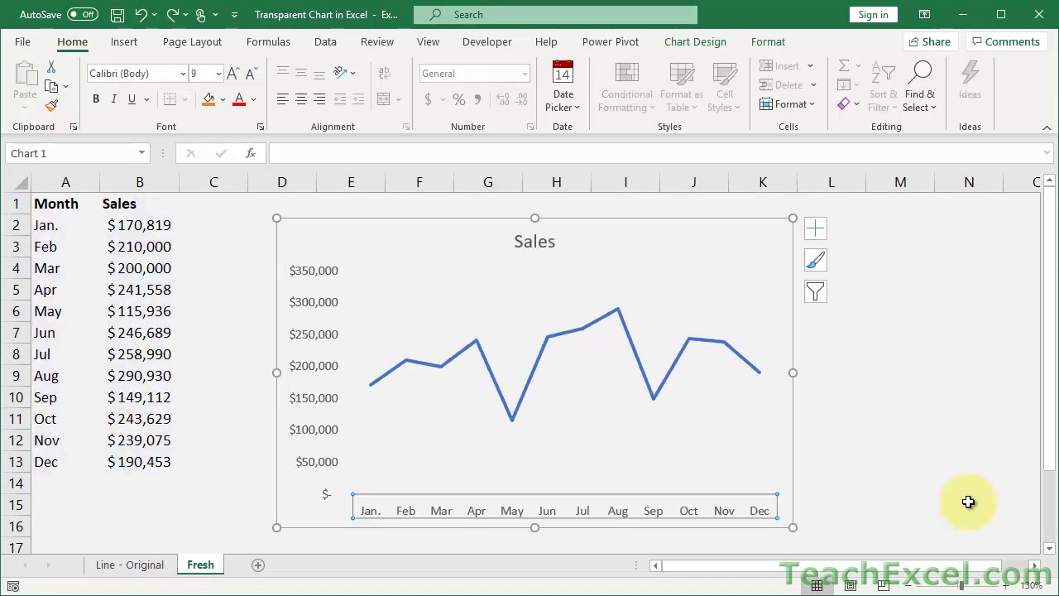
pyautogui.click(454, 239)
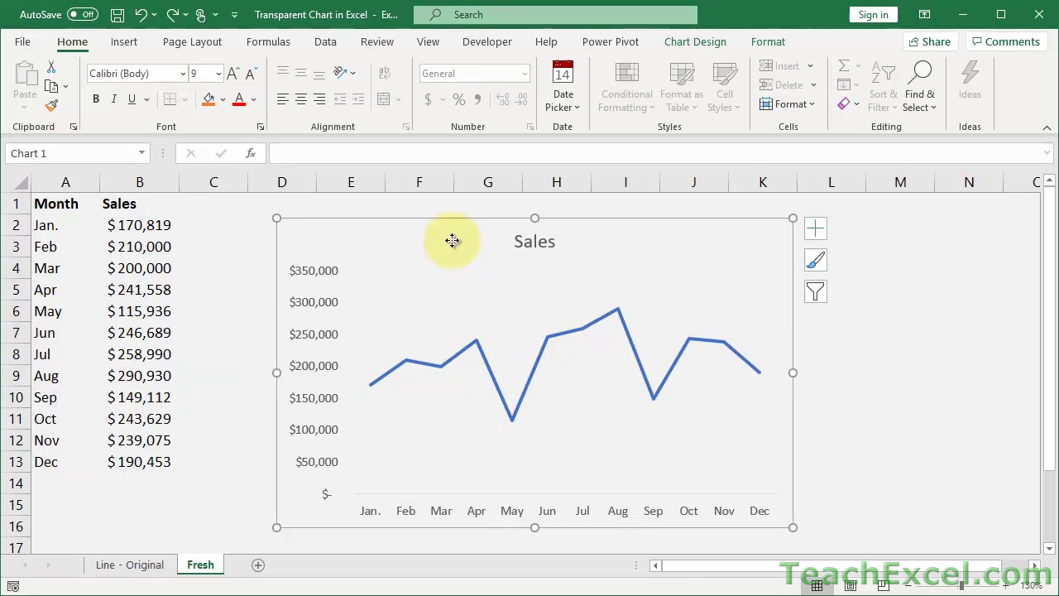
pyautogui.click(214, 290)
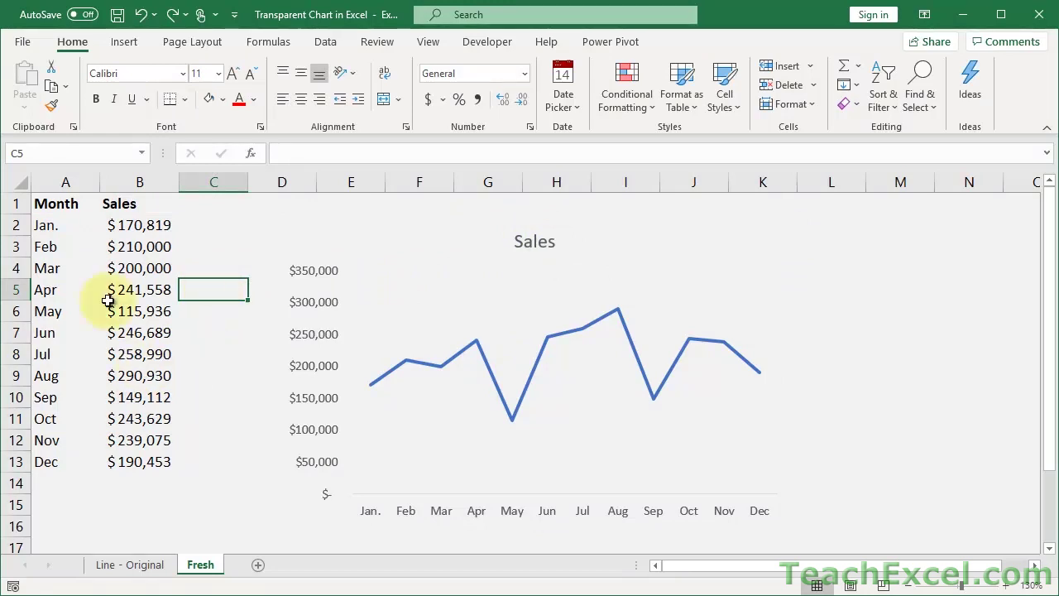
# - Turn on filtering for the Month and Sales header row
pyautogui.click(64, 203)
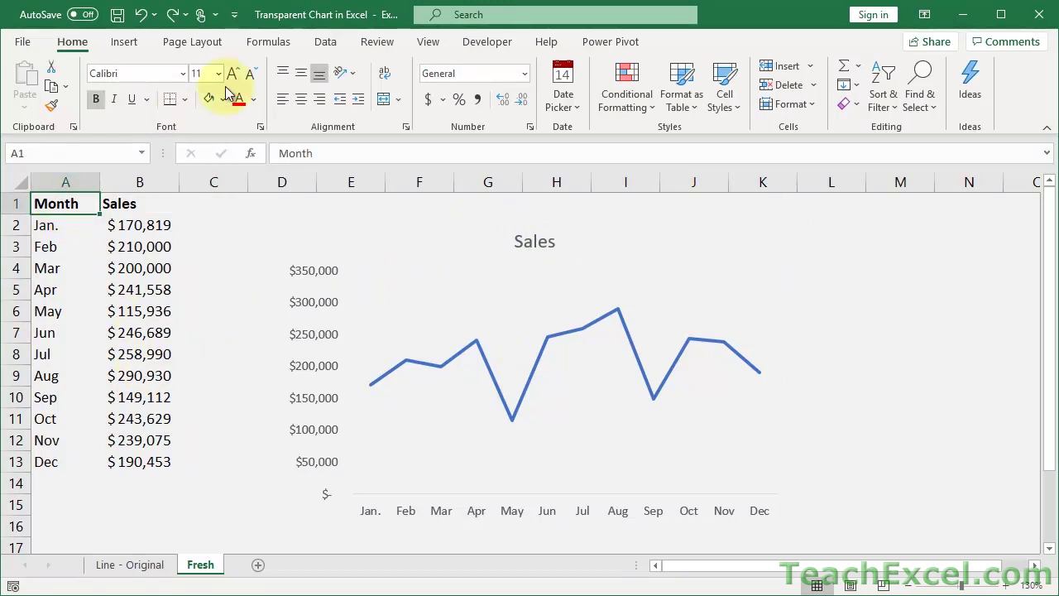
pyautogui.click(320, 44)
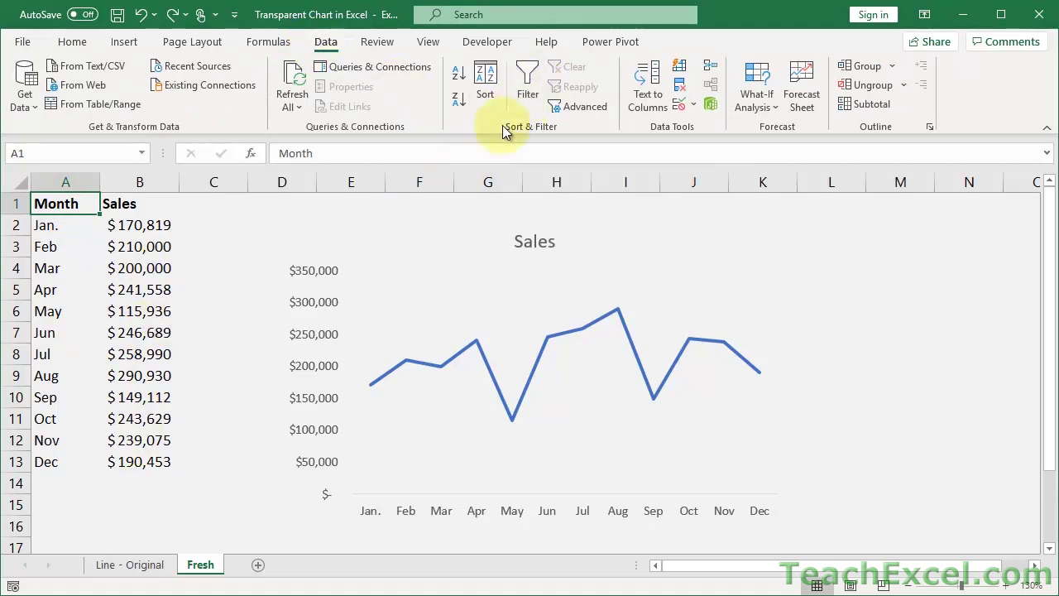
pyautogui.click(527, 83)
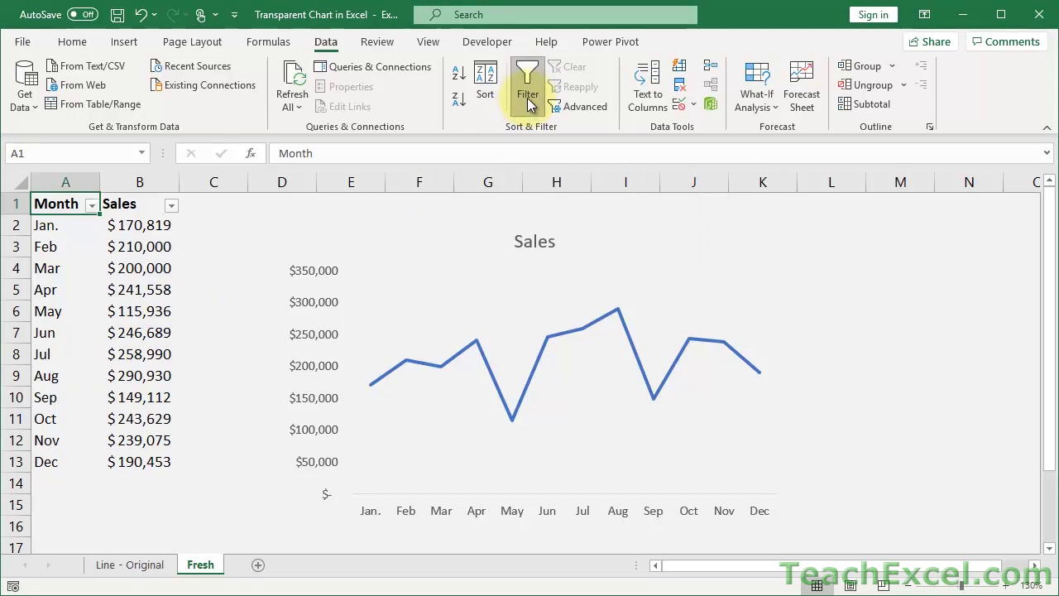
# - Try filtering the Month column to only Jan., Feb and Mar, and undo that filter
pyautogui.click(92, 206)
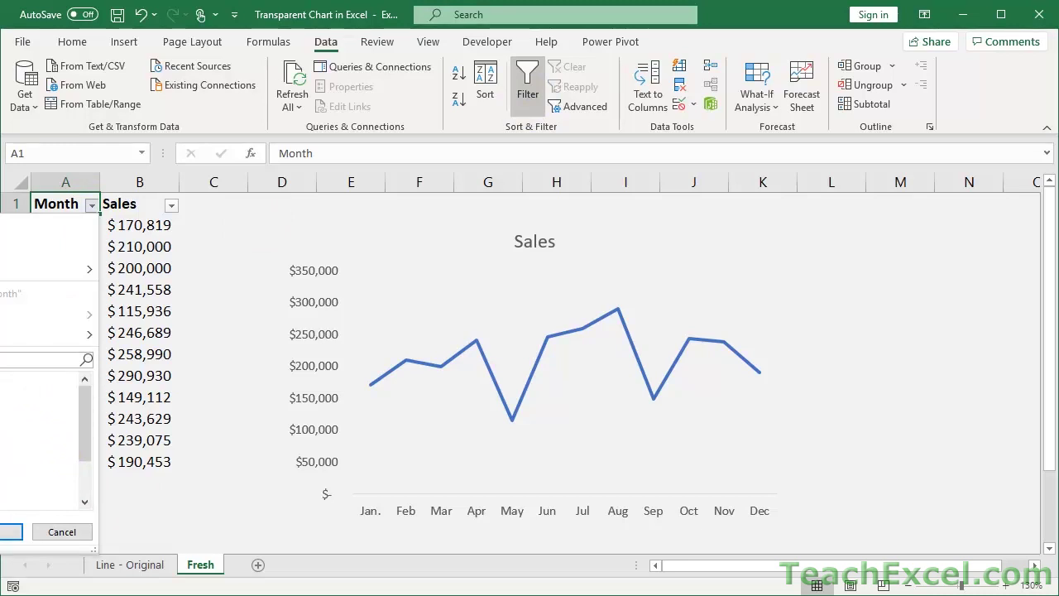
pyautogui.click(10, 533)
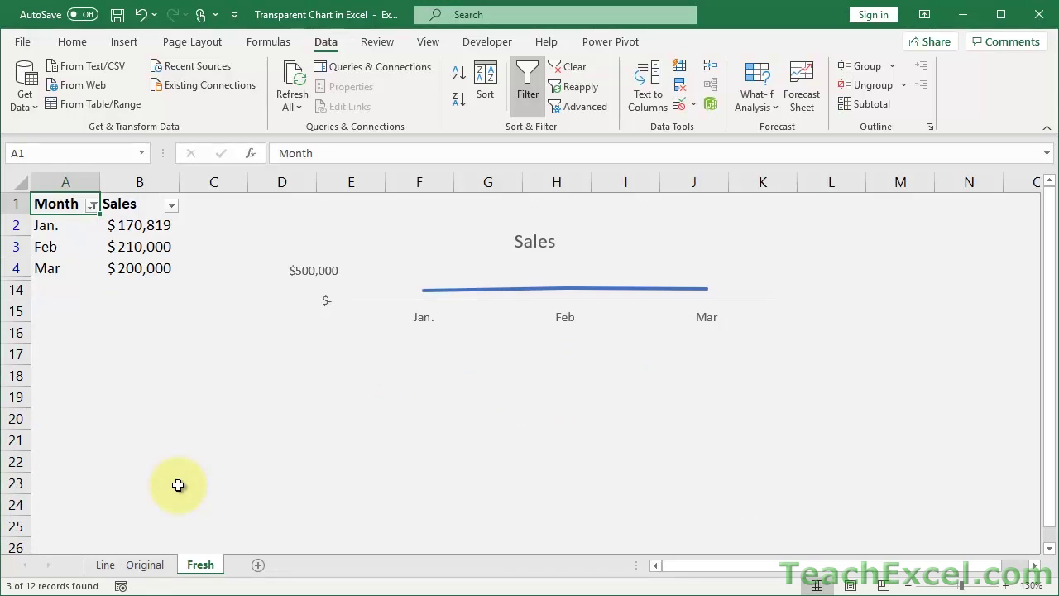
pyautogui.hotkey('ctrl', 'z')
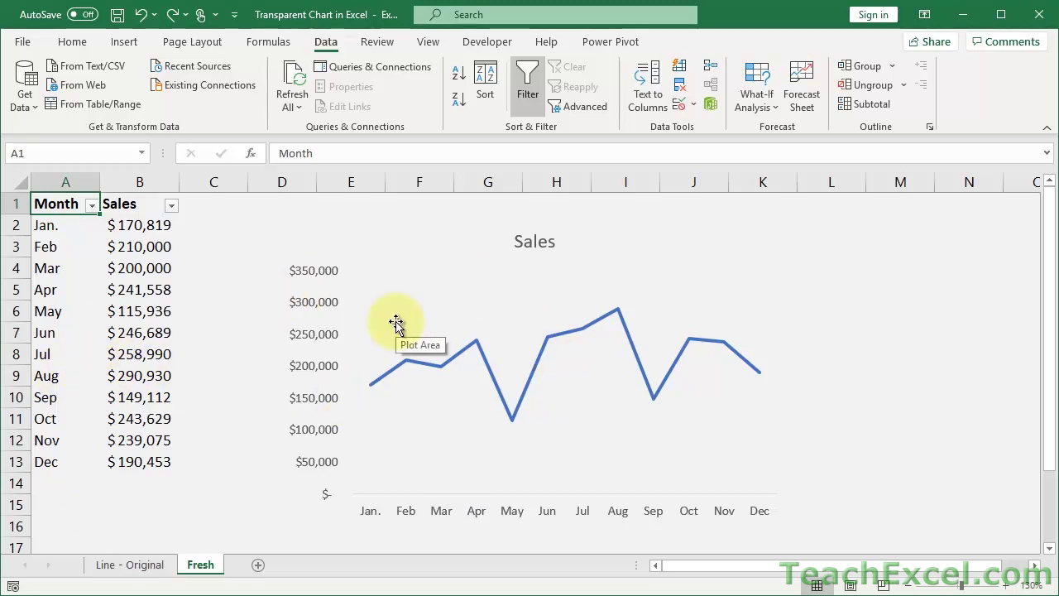
# - Set the Sales chart area's properties to Don't move or size with cells and close the formatting options
pyautogui.rightClick(491, 286)
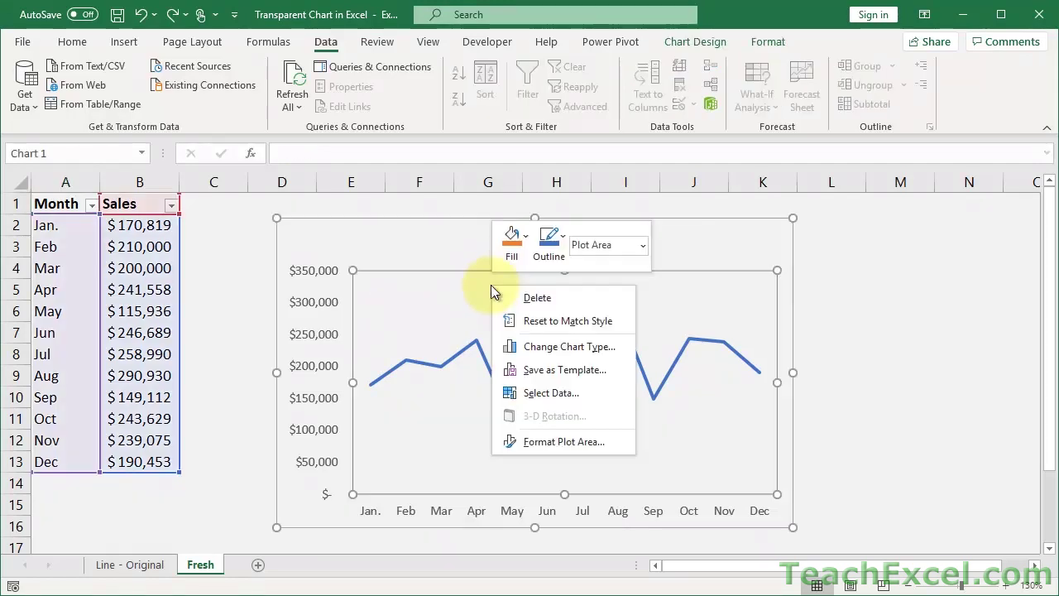
pyautogui.click(423, 236)
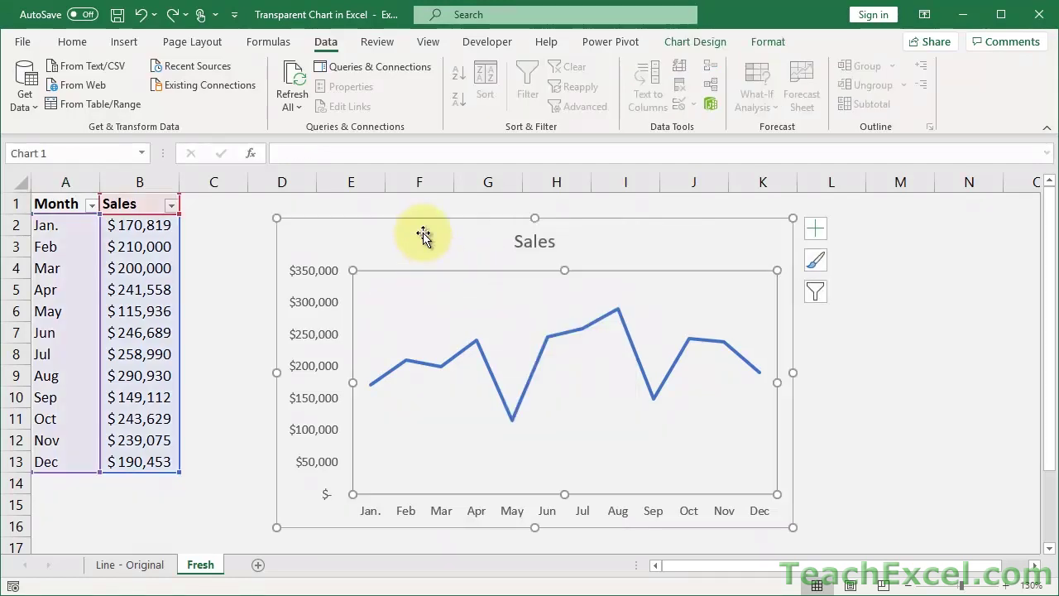
pyautogui.rightClick(423, 233)
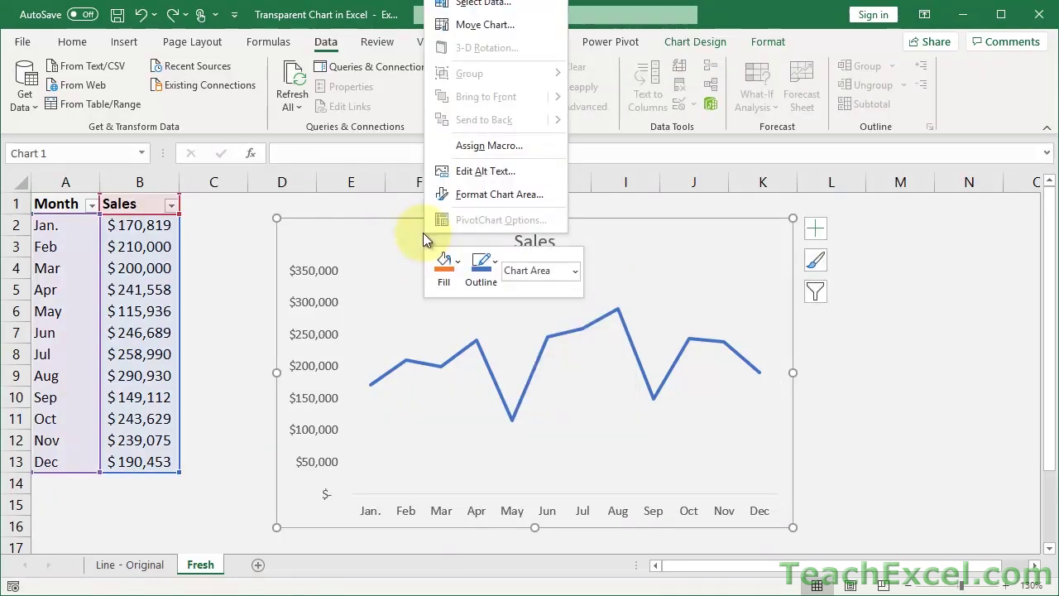
pyautogui.click(501, 194)
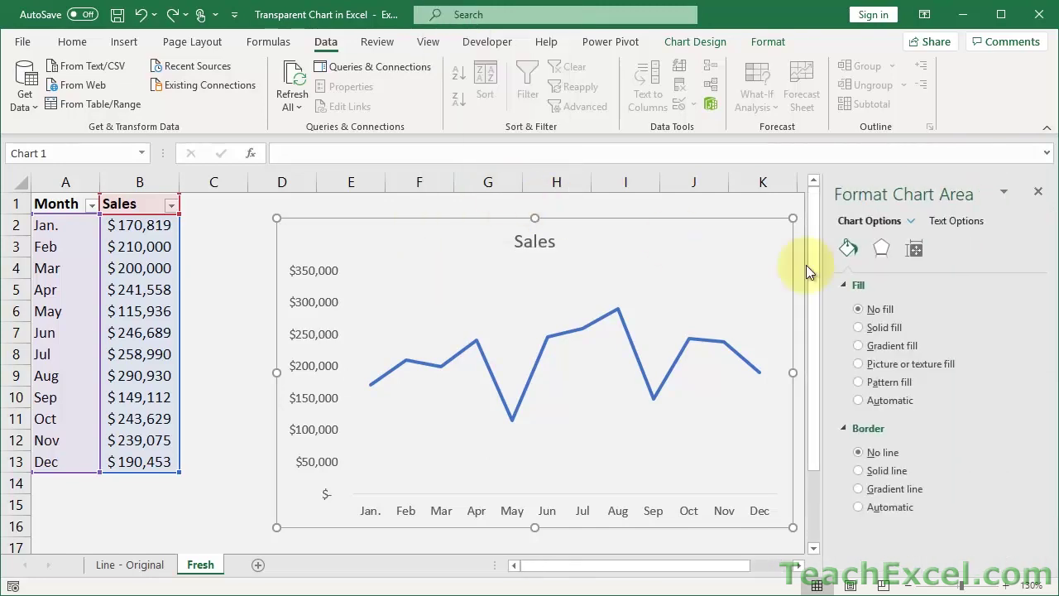
pyautogui.click(915, 249)
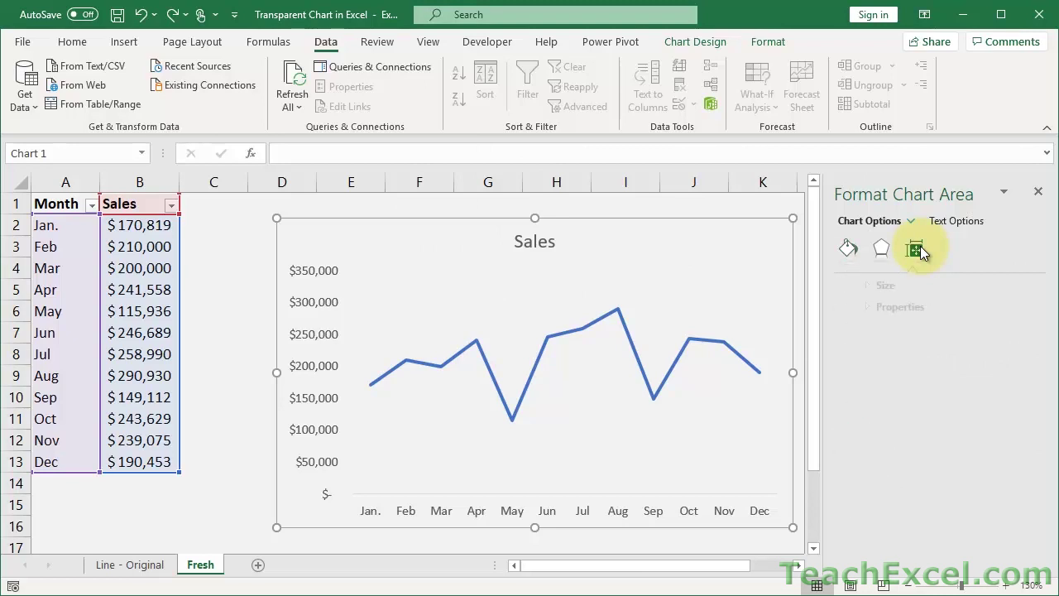
pyautogui.click(842, 308)
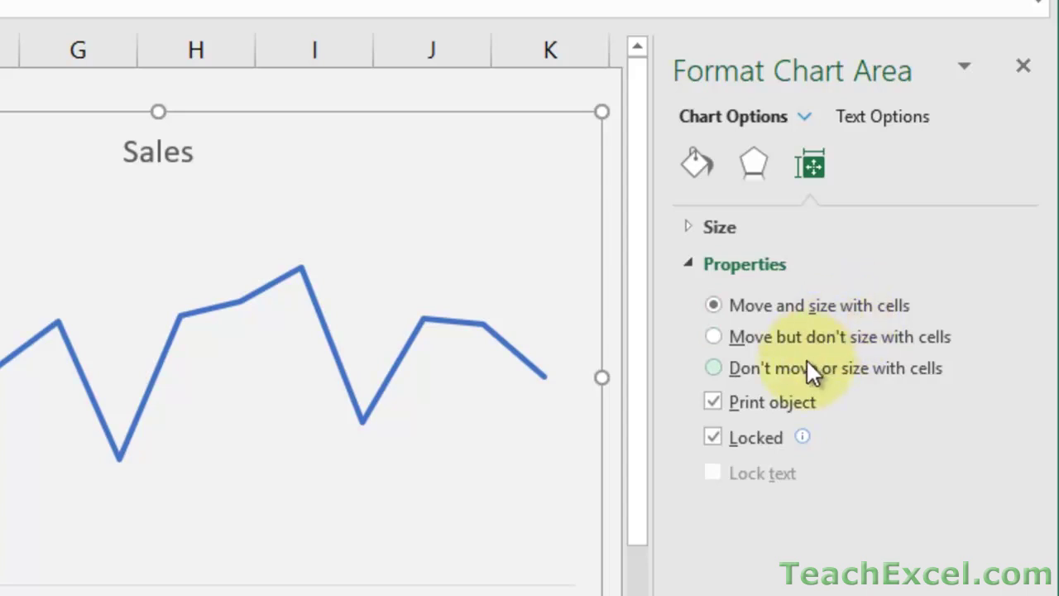
pyautogui.click(718, 364)
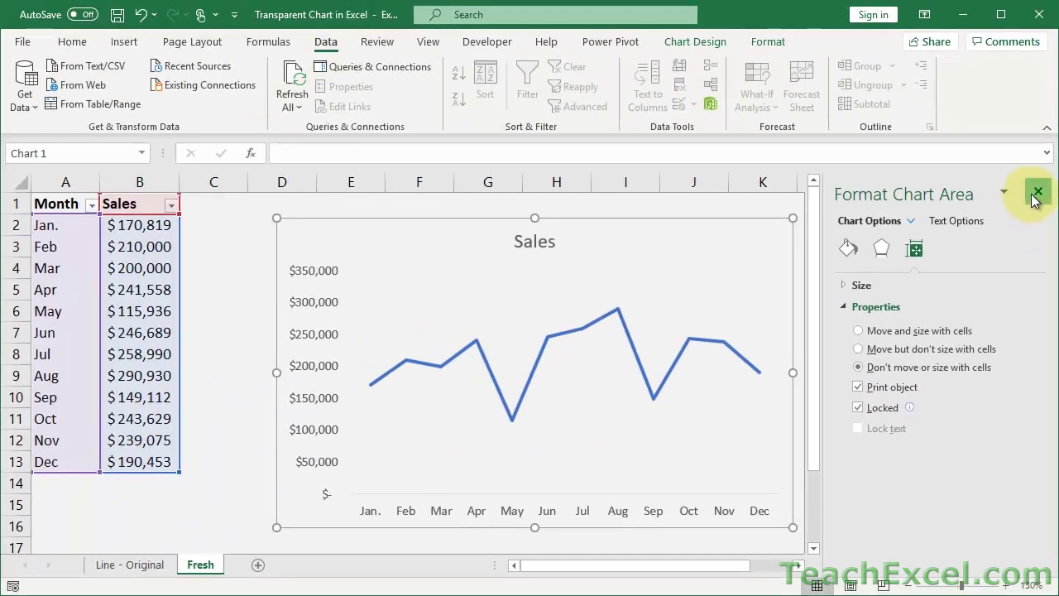
pyautogui.click(1037, 192)
pyautogui.click(217, 245)
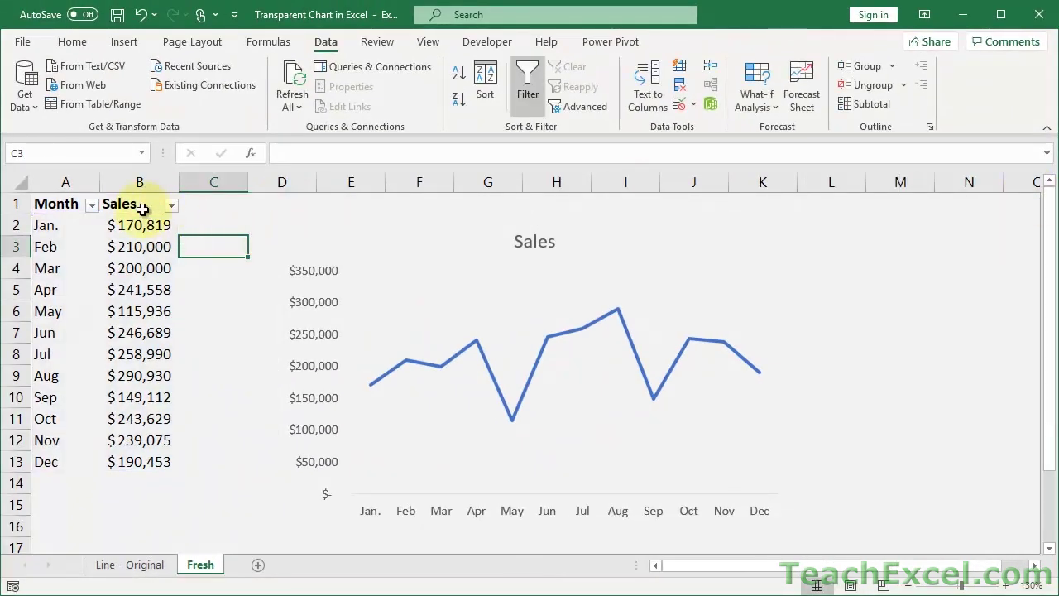
# - Filter the Month column to Jan., Feb and Mar to test the chart, and turn filtering off for the data
pyautogui.click(91, 204)
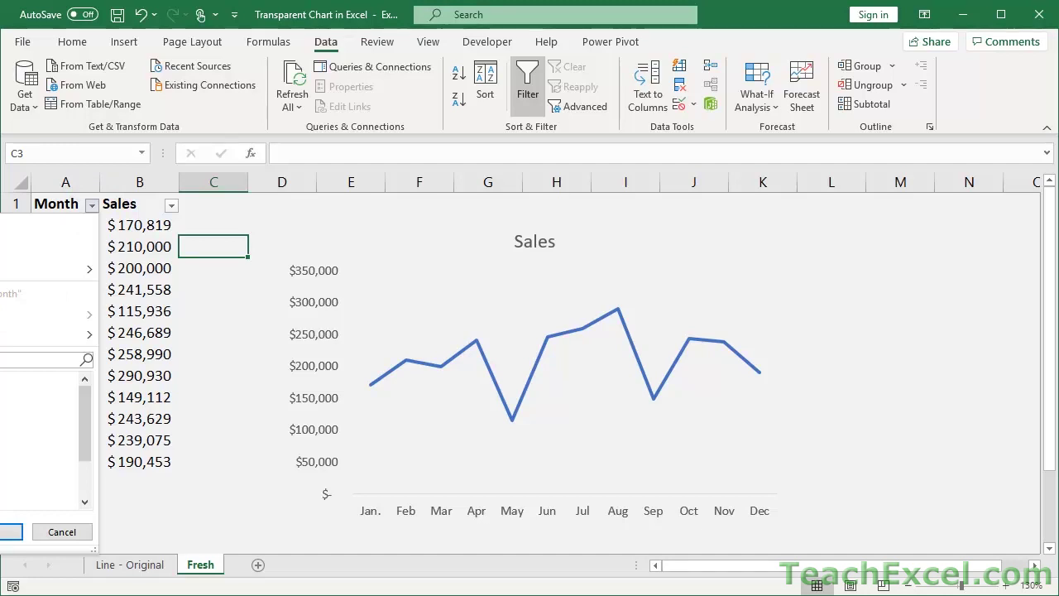
pyautogui.click(10, 531)
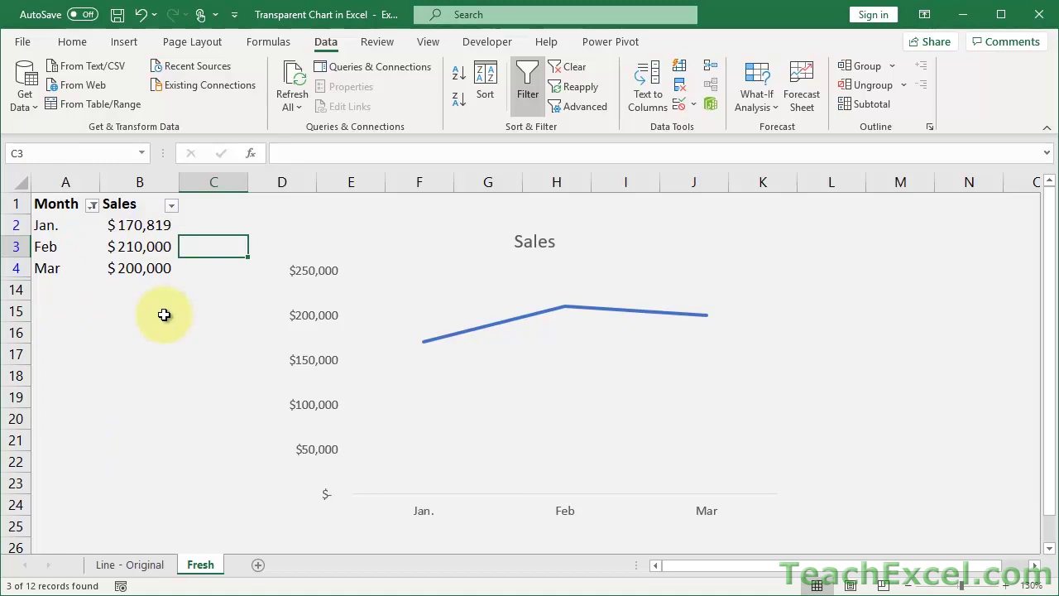
pyautogui.click(124, 202)
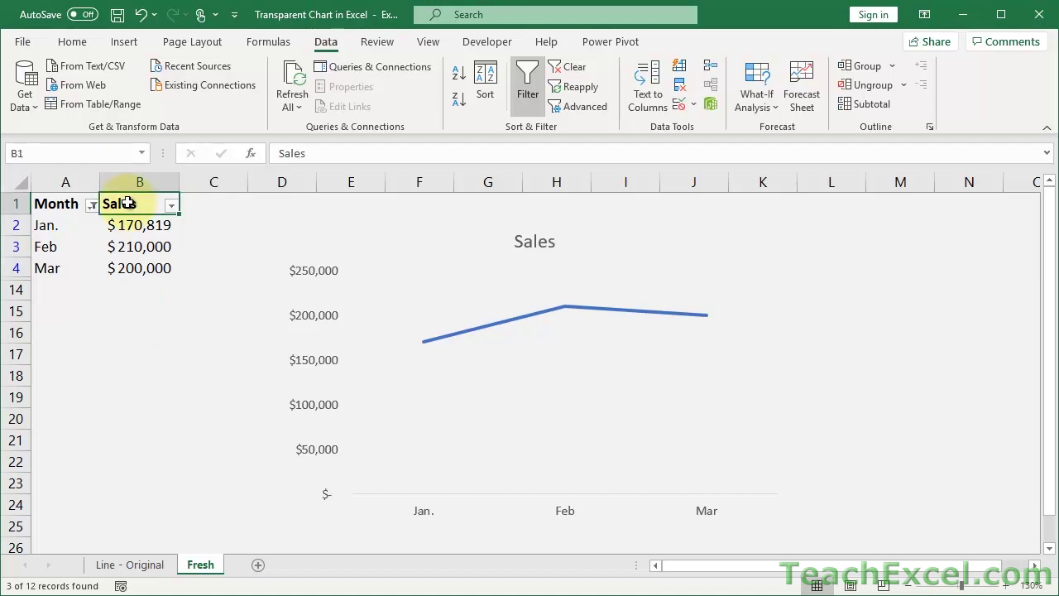
pyautogui.click(522, 74)
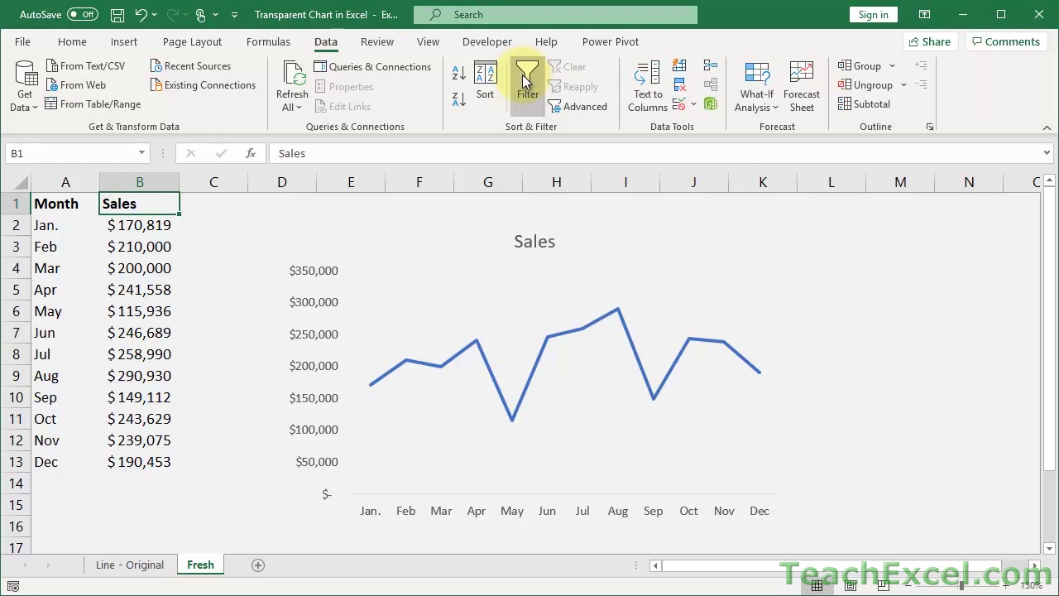
# - Try hiding columns A and B that hold the Month and Sales data
pyautogui.moveTo(135, 174); pyautogui.dragTo(73, 177)
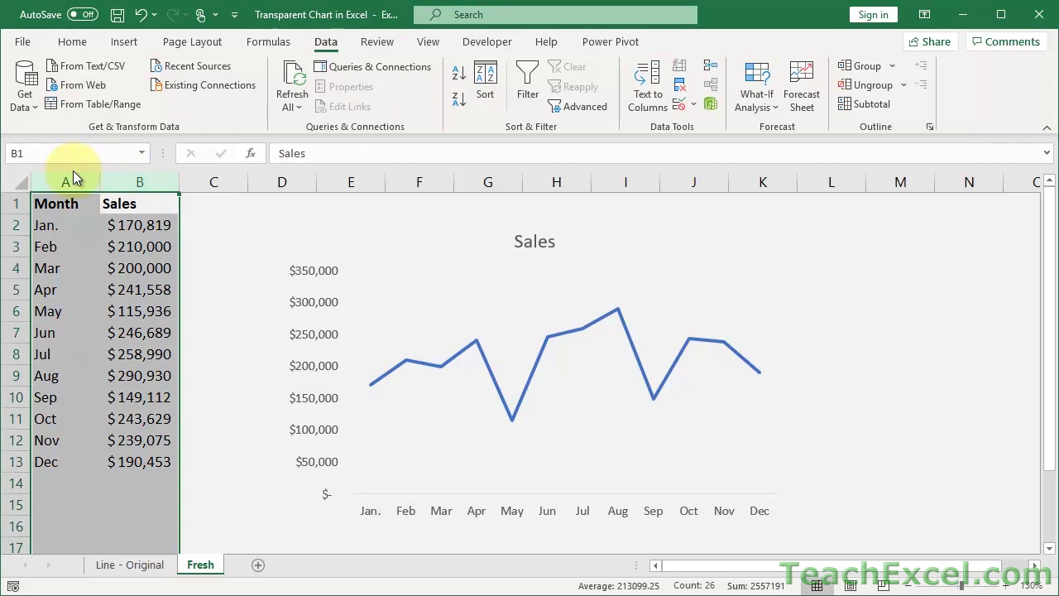
pyautogui.rightClick(121, 173)
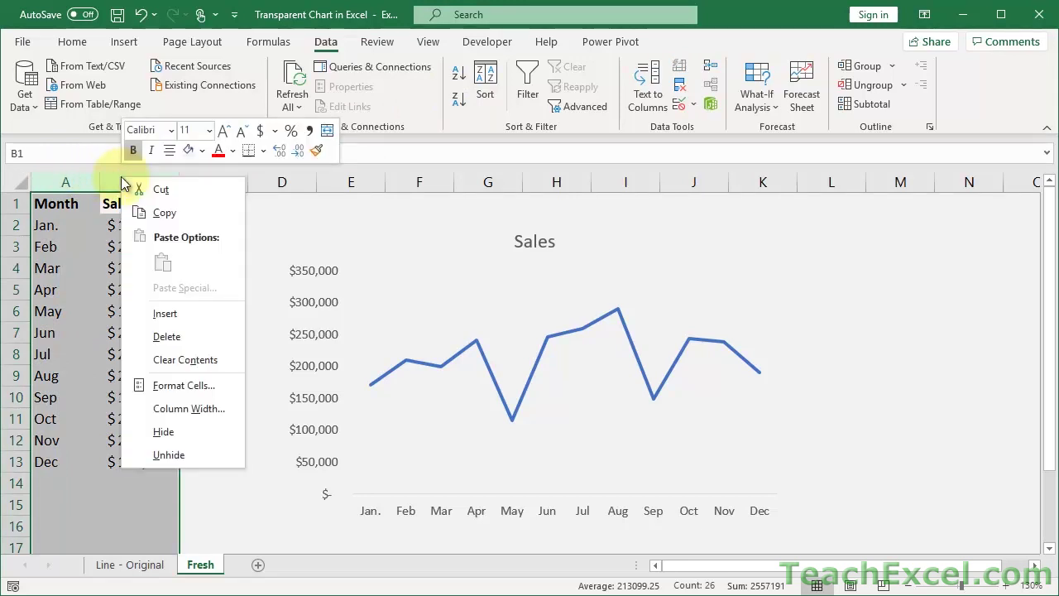
pyautogui.click(182, 430)
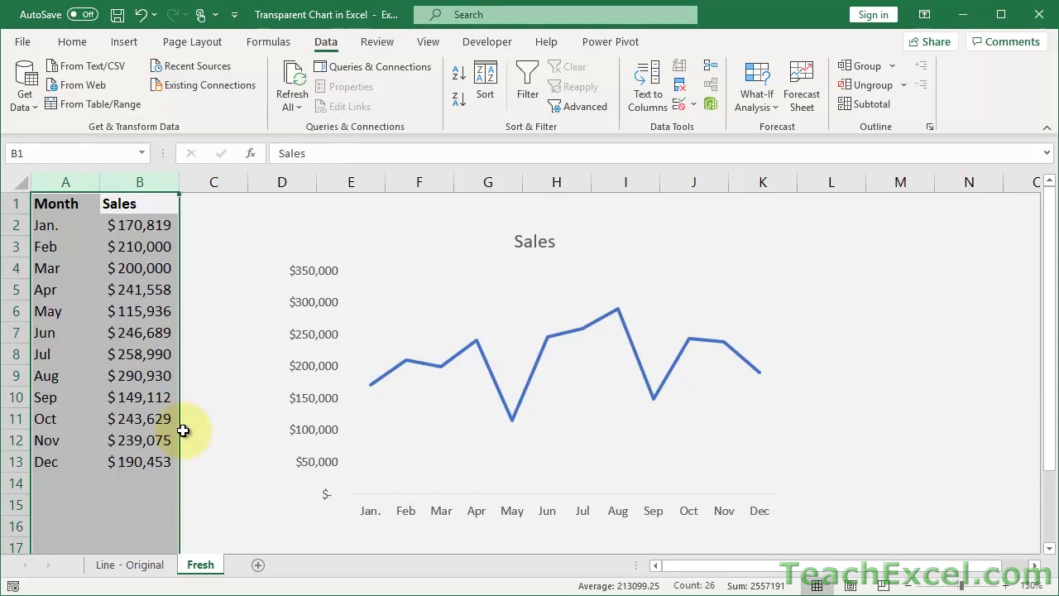
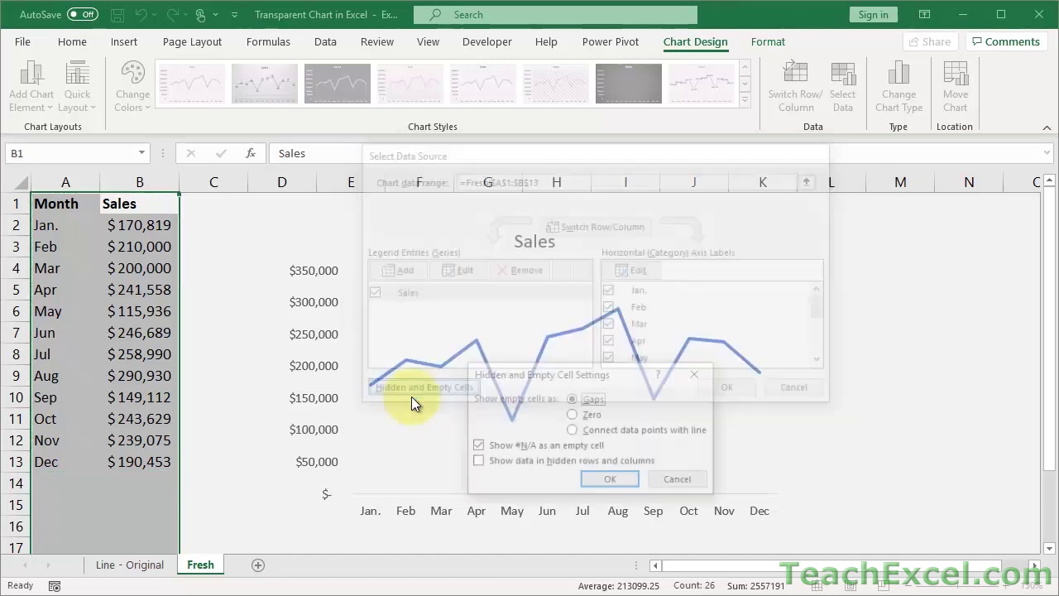
# - Set the Sales chart's hidden and empty cell settings to show data in hidden rows and columns, and accept the data source
pyautogui.moveTo(511, 379); pyautogui.dragTo(438, 226)
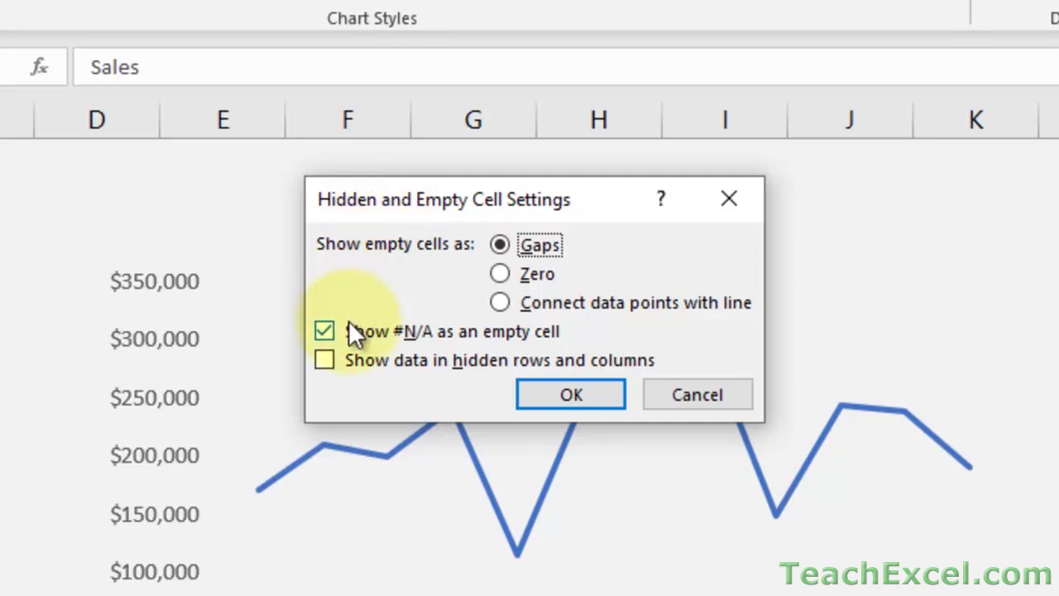
pyautogui.click(326, 370)
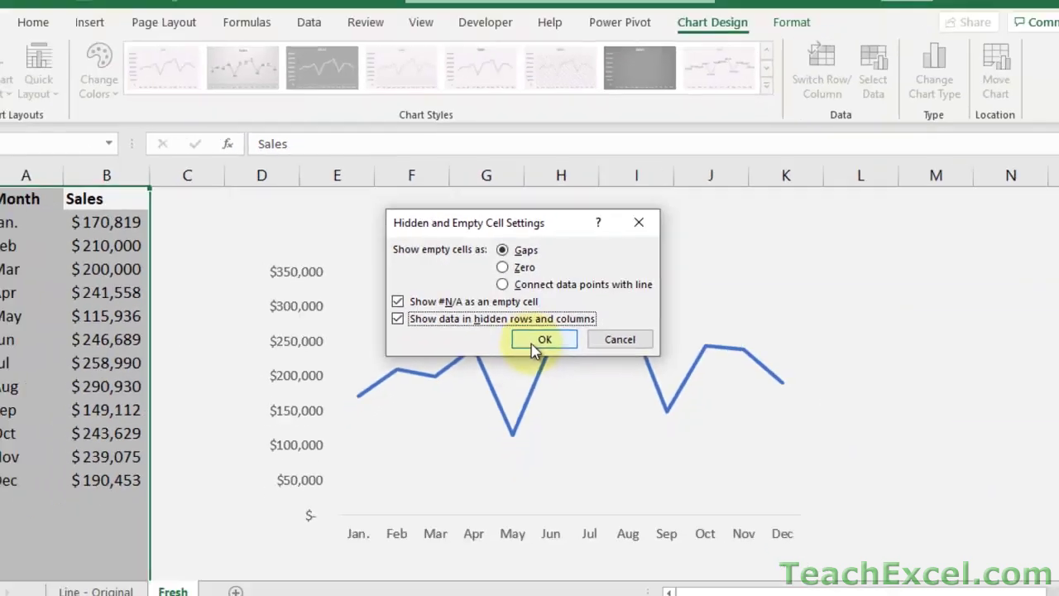
pyautogui.click(549, 402)
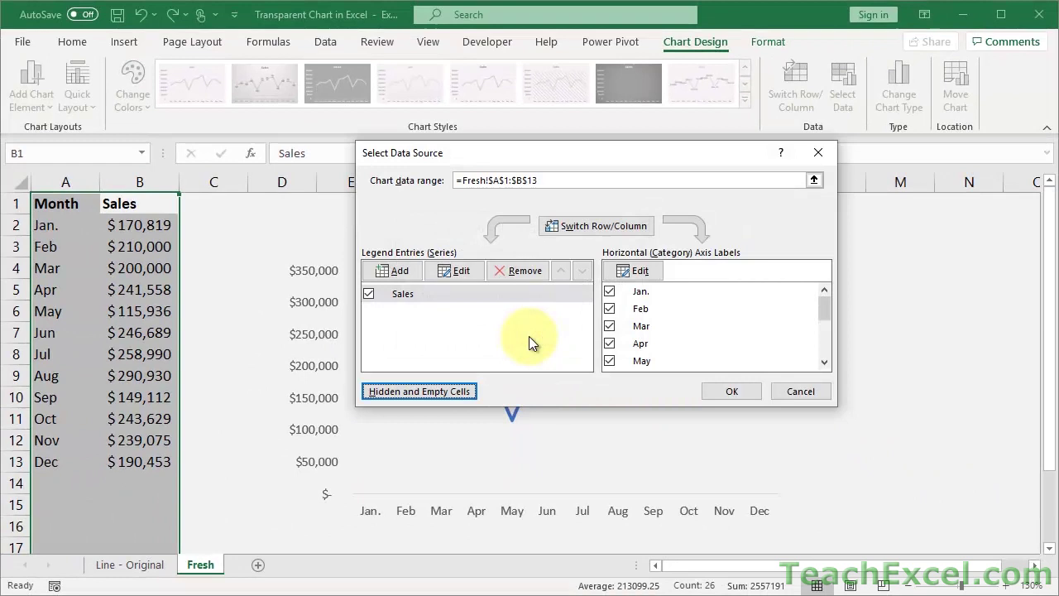
pyautogui.click(731, 391)
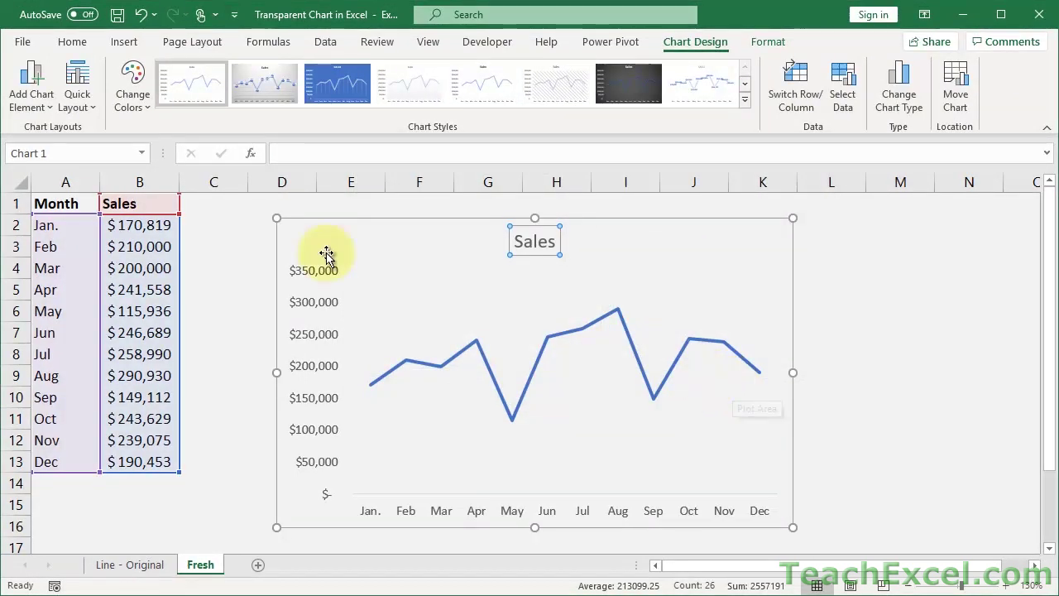
# - Hide columns A and B to test the chart, and undo the hiding
pyautogui.click(156, 178)
pyautogui.moveTo(156, 179); pyautogui.dragTo(63, 180)
pyautogui.rightClick(62, 181)
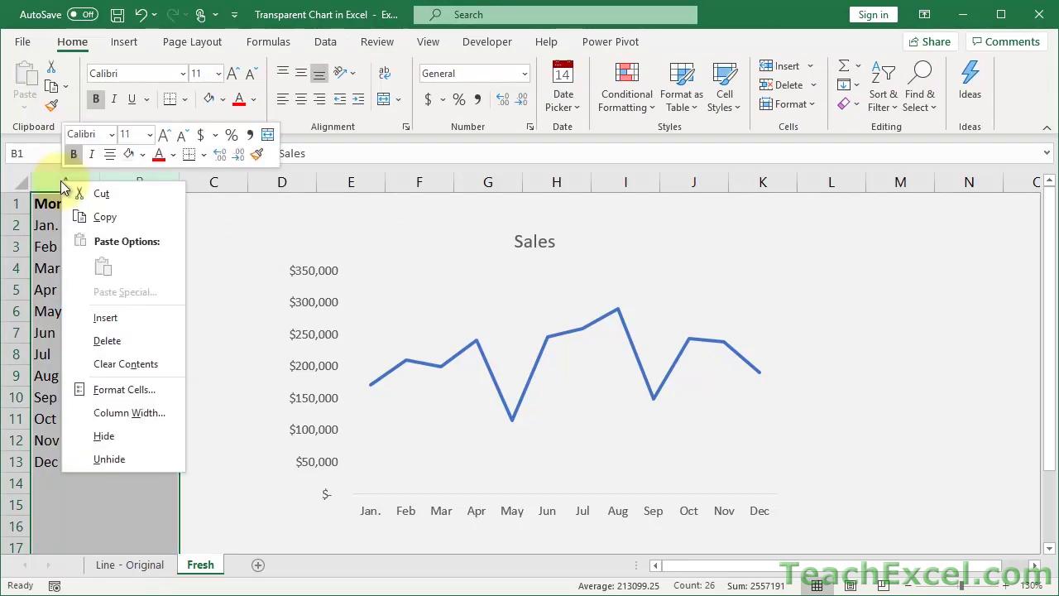
pyautogui.click(105, 436)
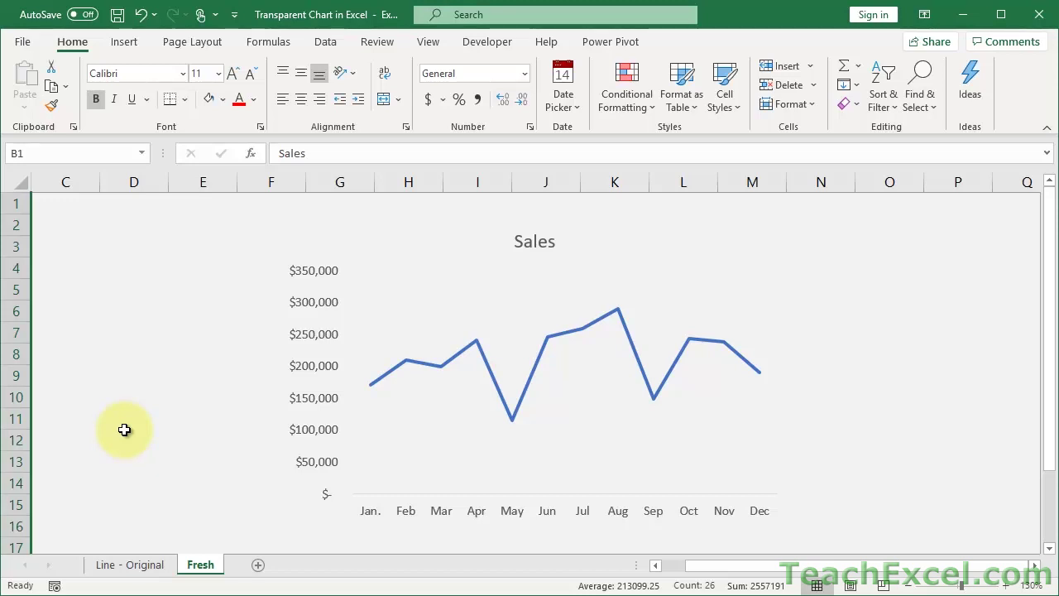
pyautogui.hotkey('ctrl', 'z')
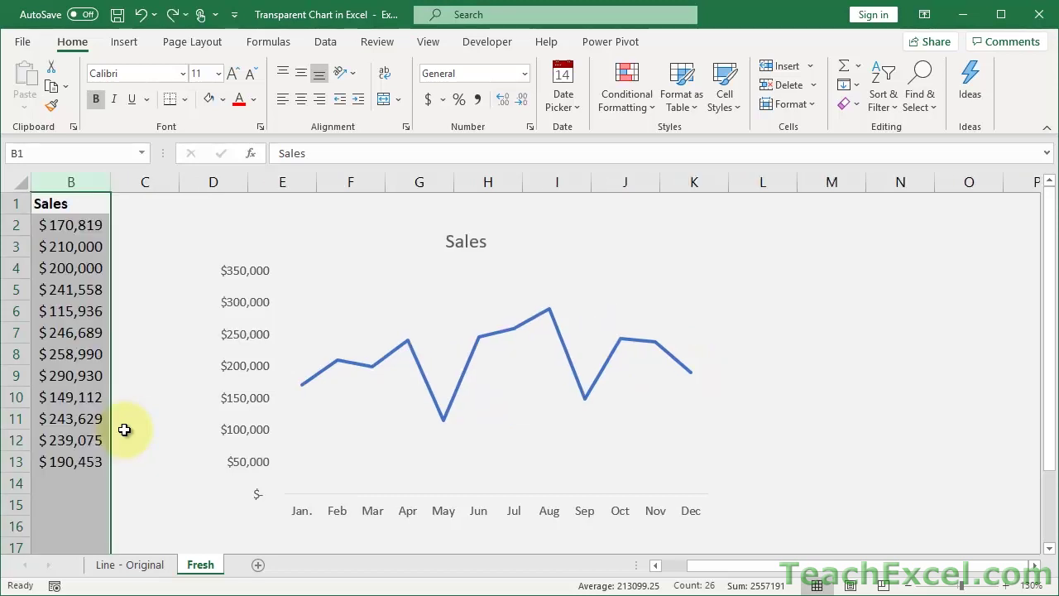
pyautogui.hotkey('ctrl', 'z')
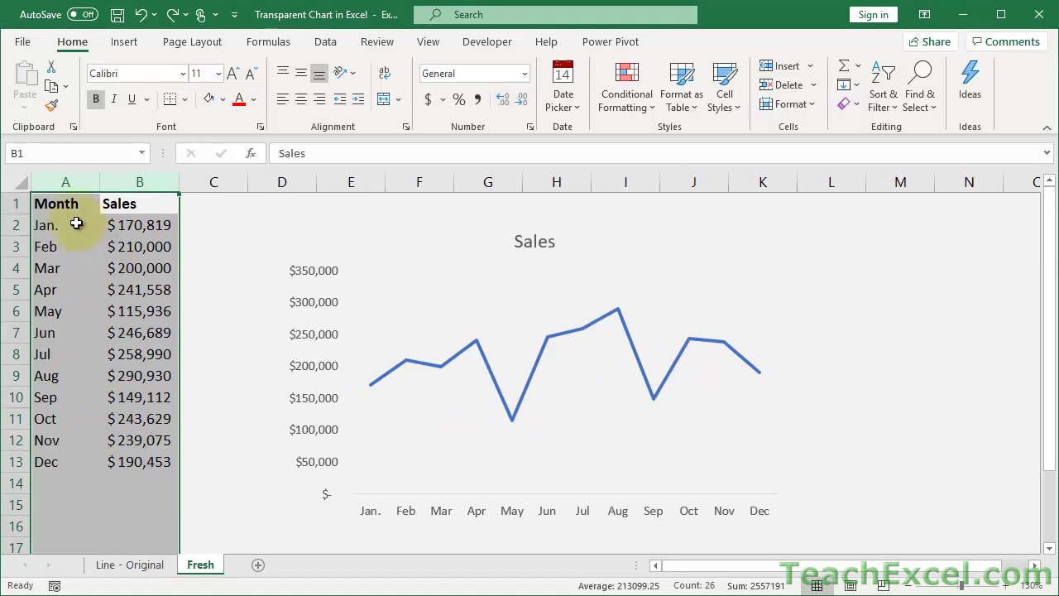
# - Test the chart with the Month column filtered to Jan., Feb and Mar, and remove filtering from the data
pyautogui.click(76, 211)
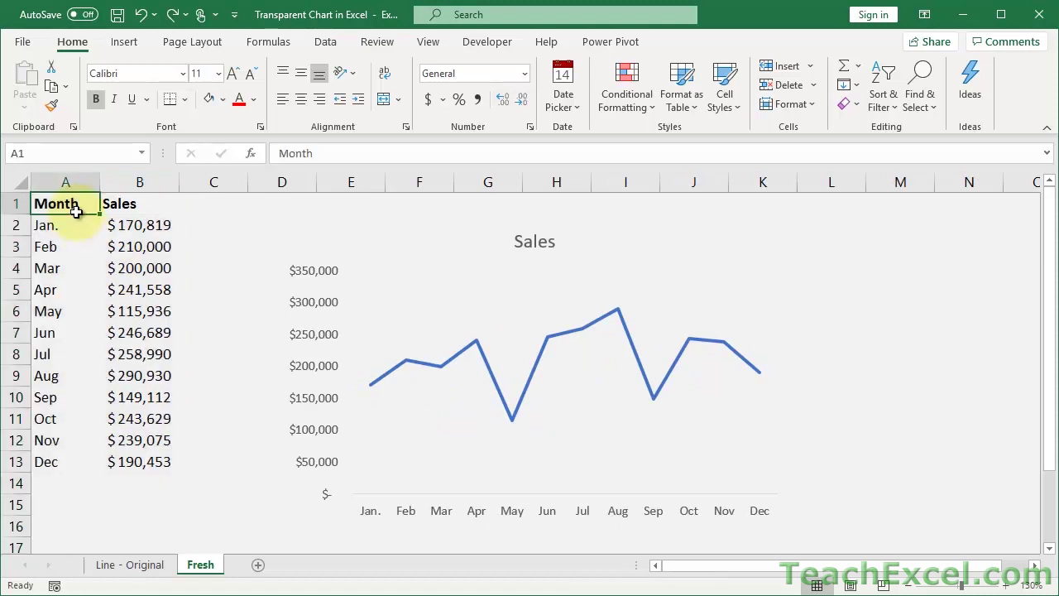
pyautogui.click(333, 41)
pyautogui.click(524, 78)
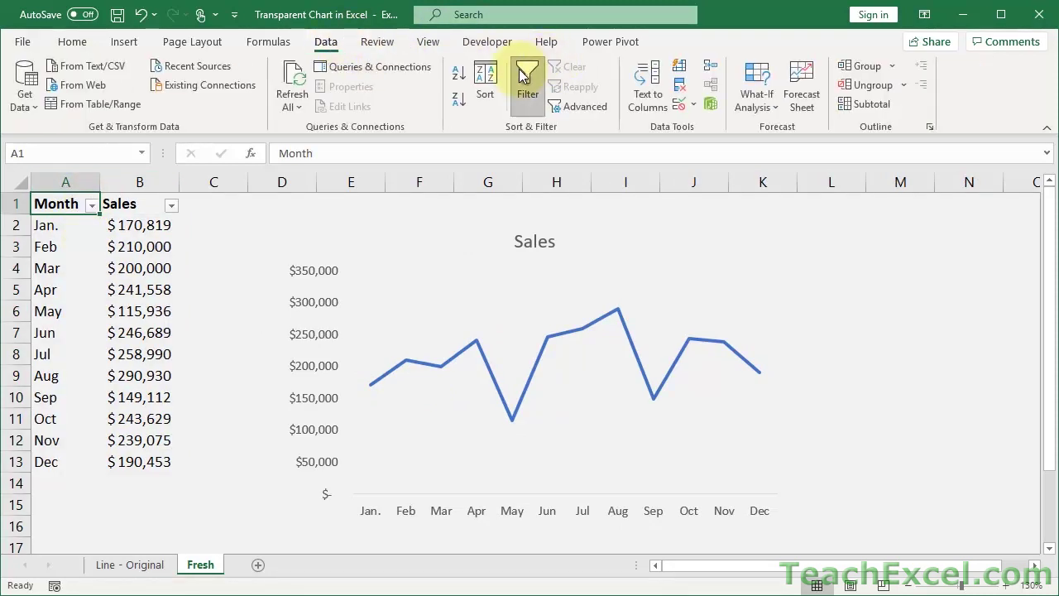
pyautogui.click(91, 207)
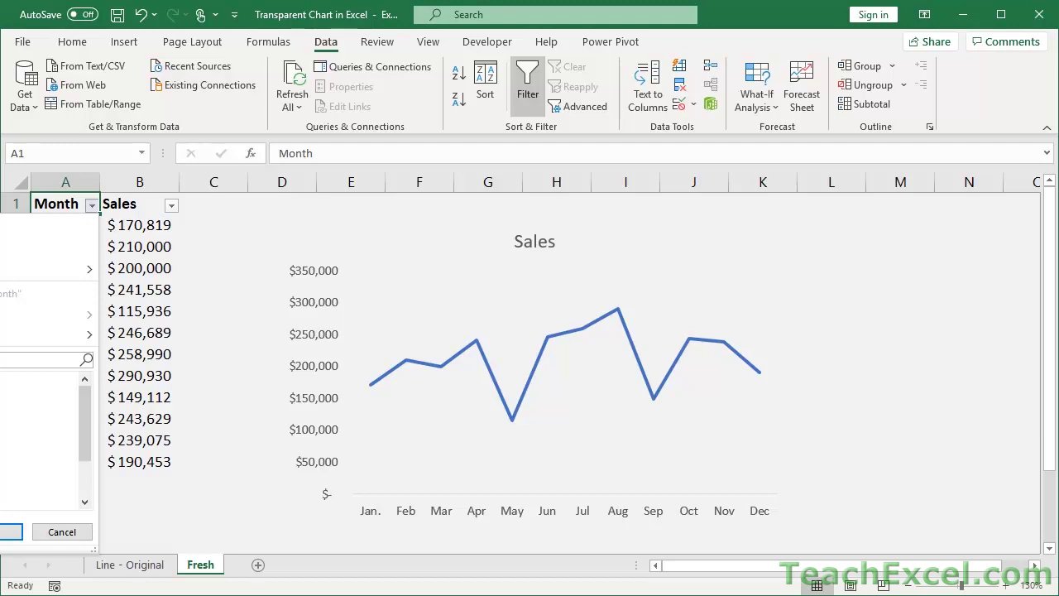
pyautogui.click(8, 532)
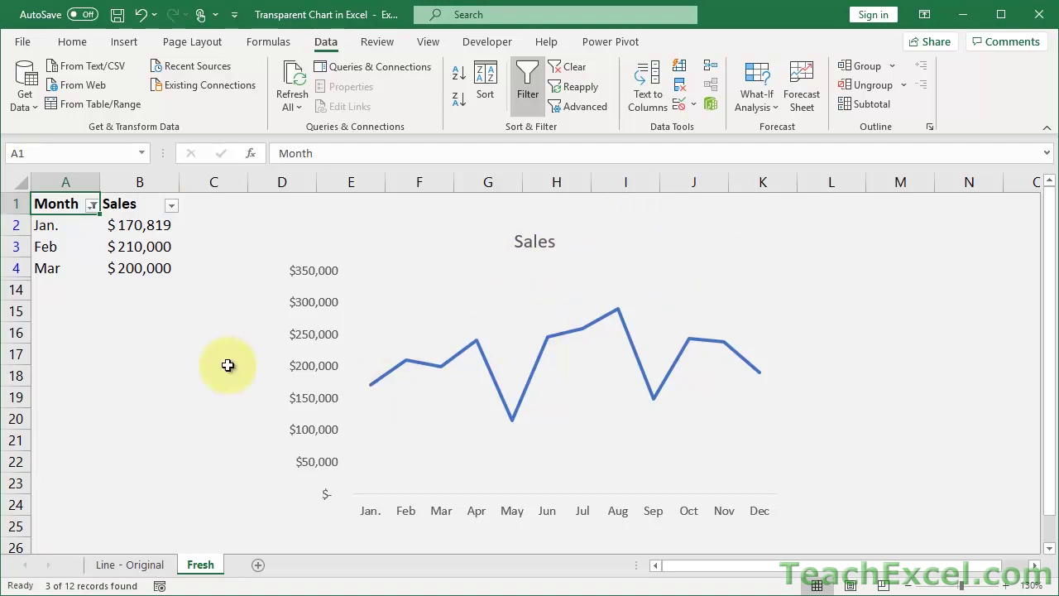
pyautogui.hotkey('ctrl', 'z')
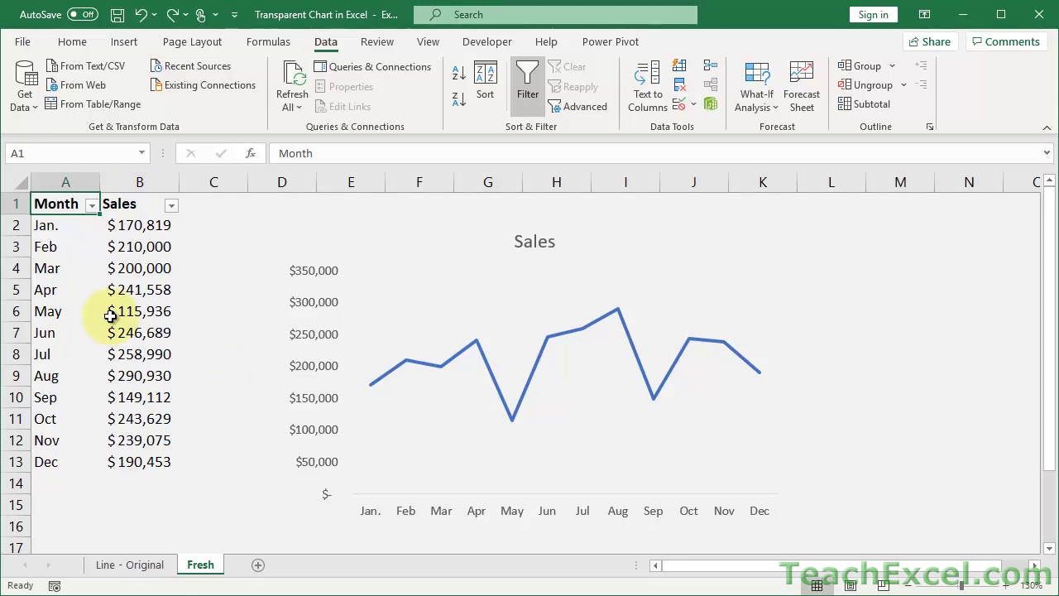
pyautogui.moveTo(147, 181); pyautogui.dragTo(71, 181)
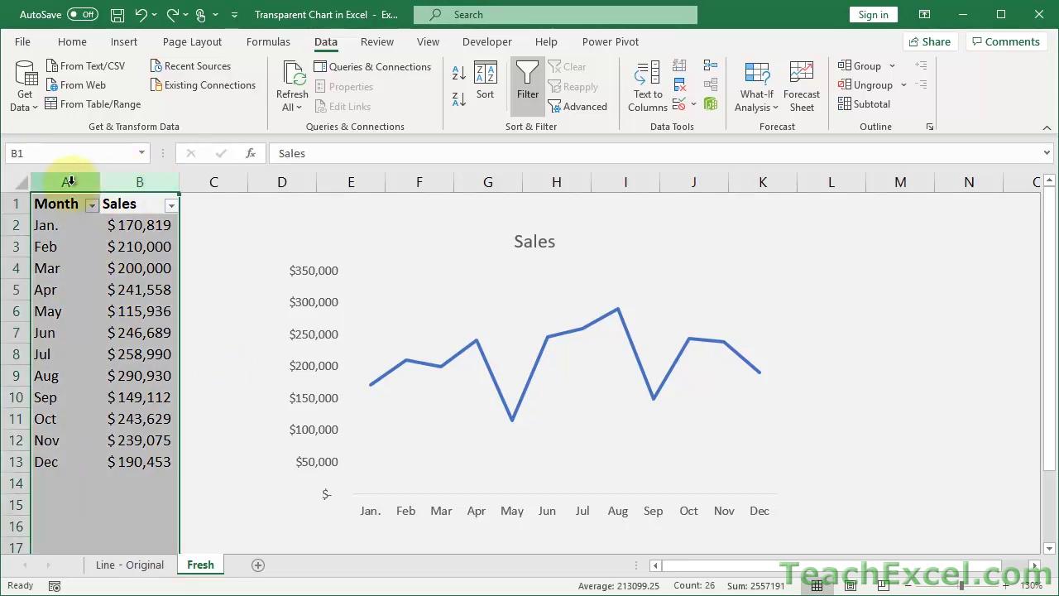
pyautogui.click(145, 202)
pyautogui.click(526, 83)
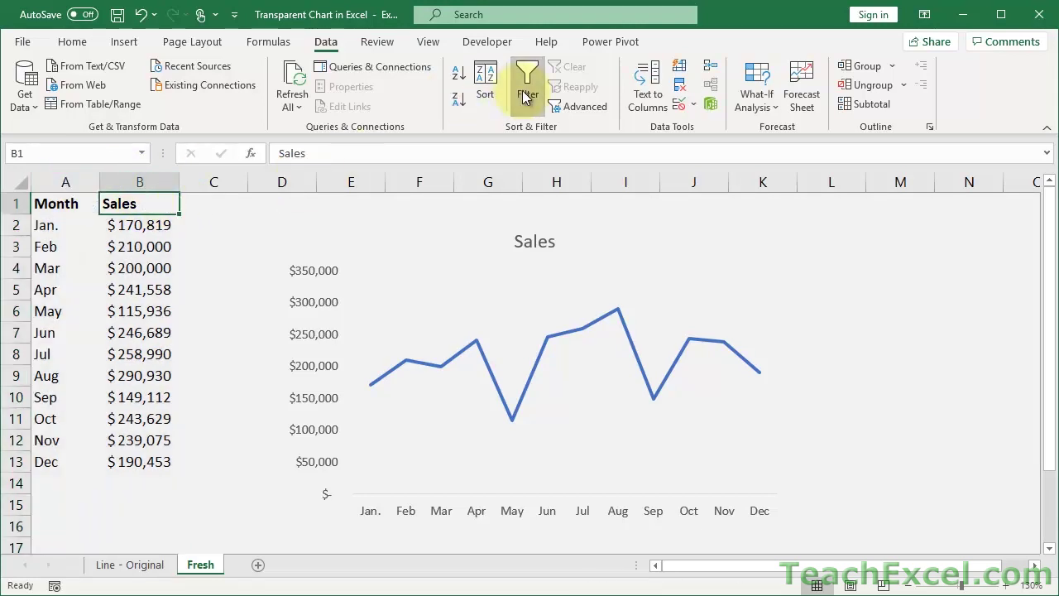
# - Hide the Month and Sales source columns A and B
pyautogui.moveTo(123, 180); pyautogui.dragTo(74, 172)
pyautogui.rightClick(75, 174)
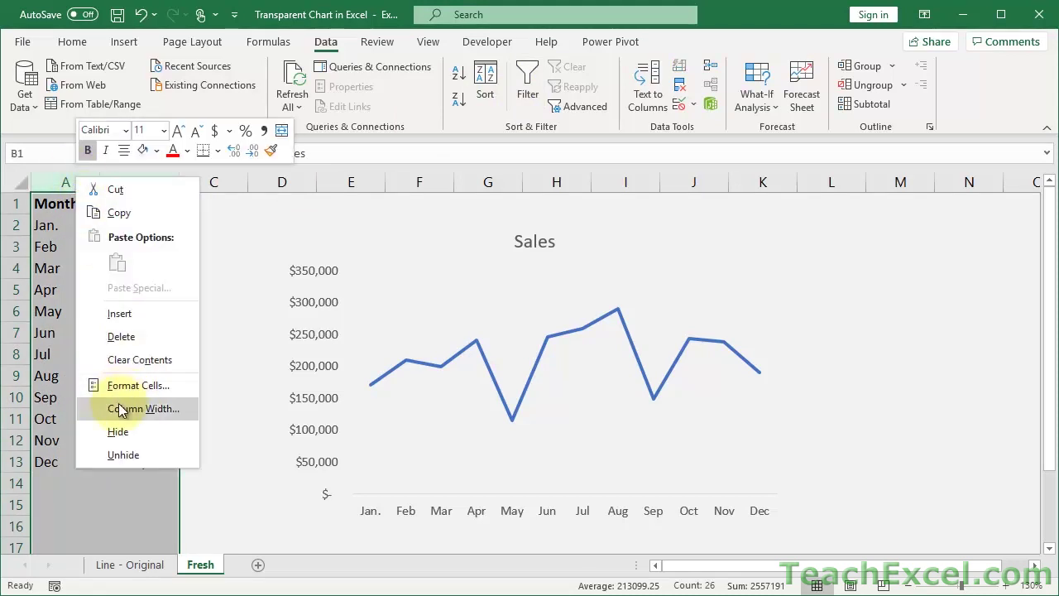
pyautogui.click(117, 431)
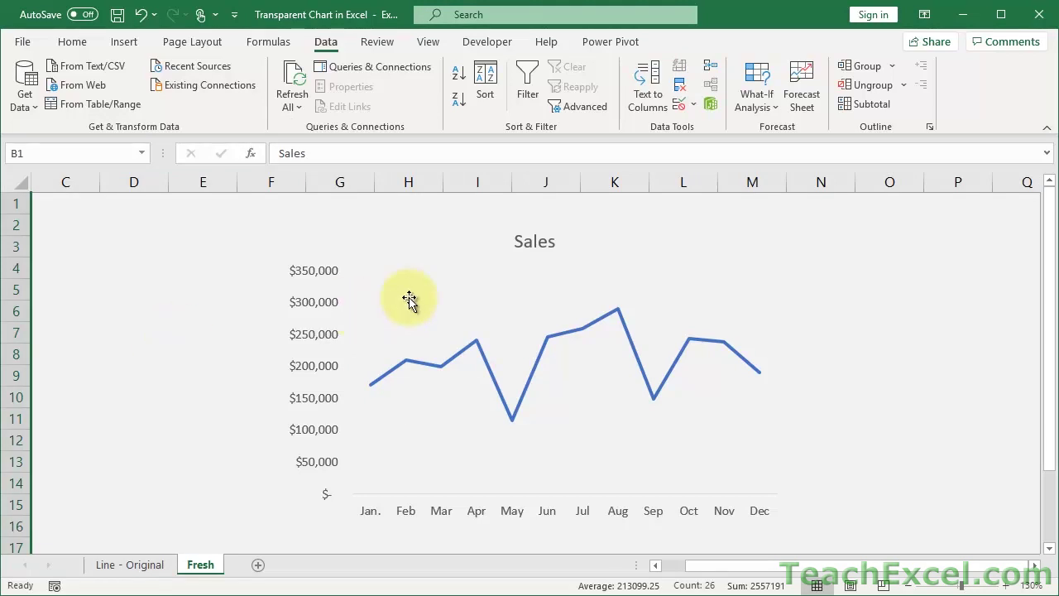
# - Review the Sales chart area's properties for moving and sizing with cells, and close the formatting options
pyautogui.click(445, 268)
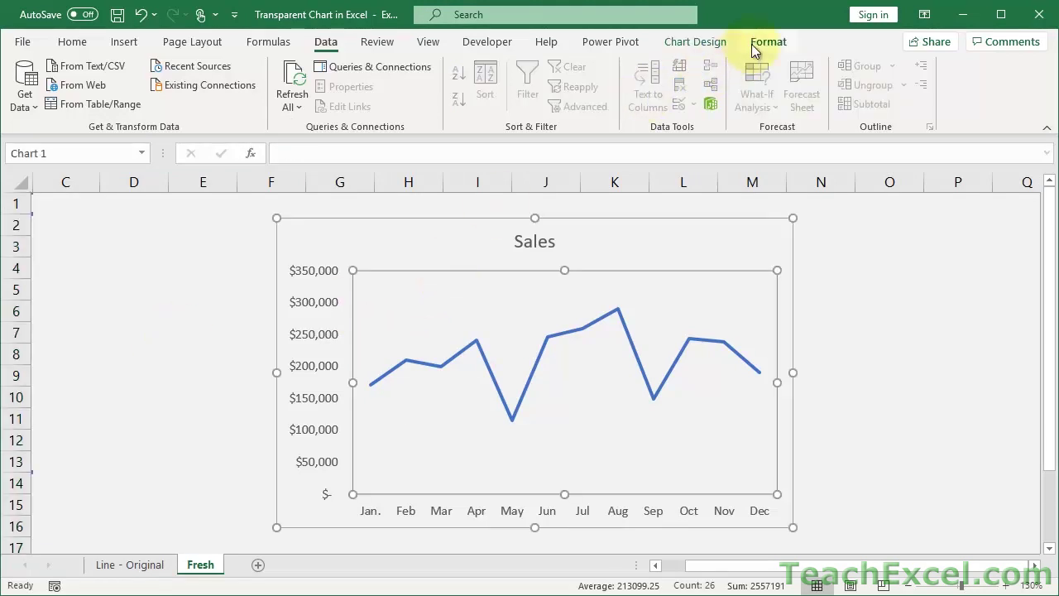
pyautogui.click(762, 43)
pyautogui.click(68, 89)
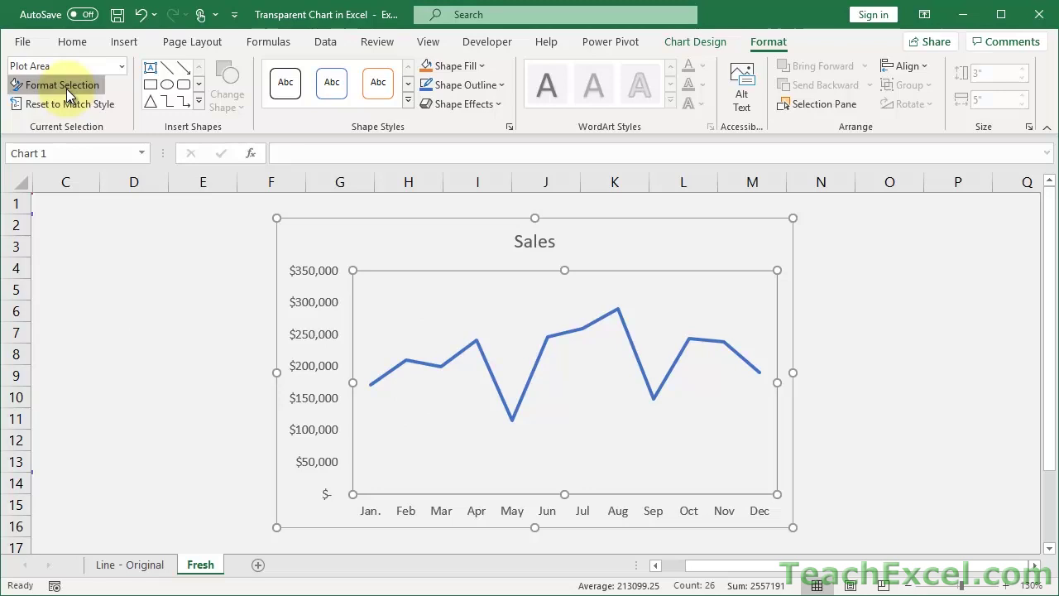
pyautogui.click(617, 236)
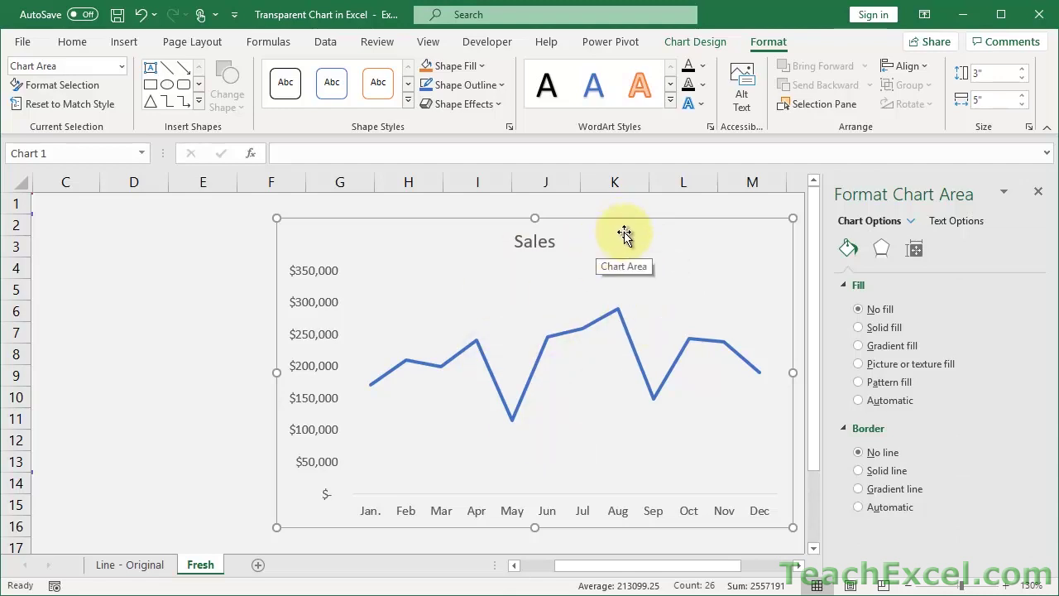
pyautogui.click(916, 251)
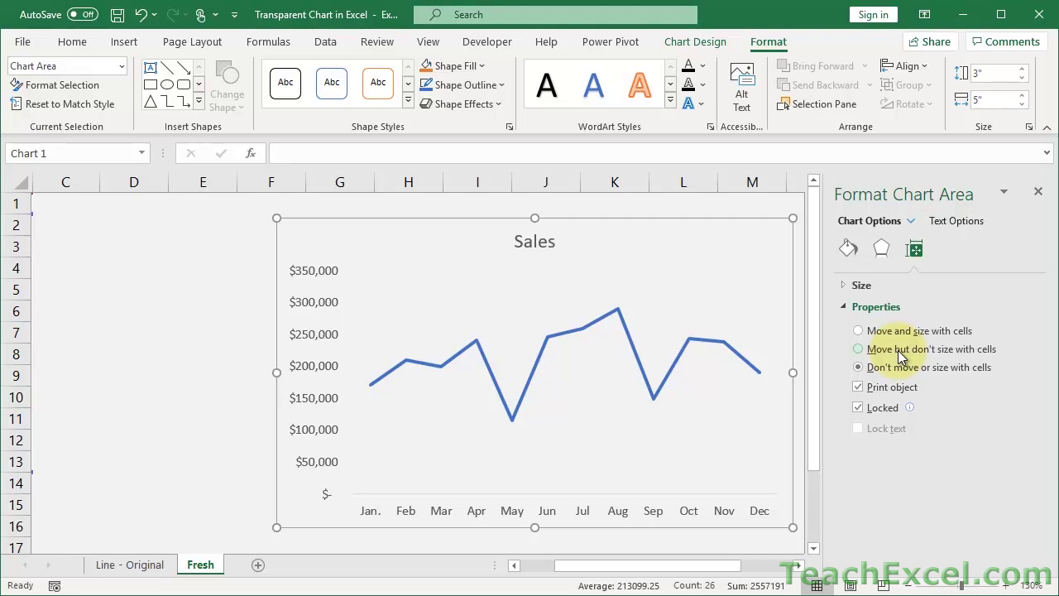
pyautogui.click(1039, 191)
pyautogui.click(172, 263)
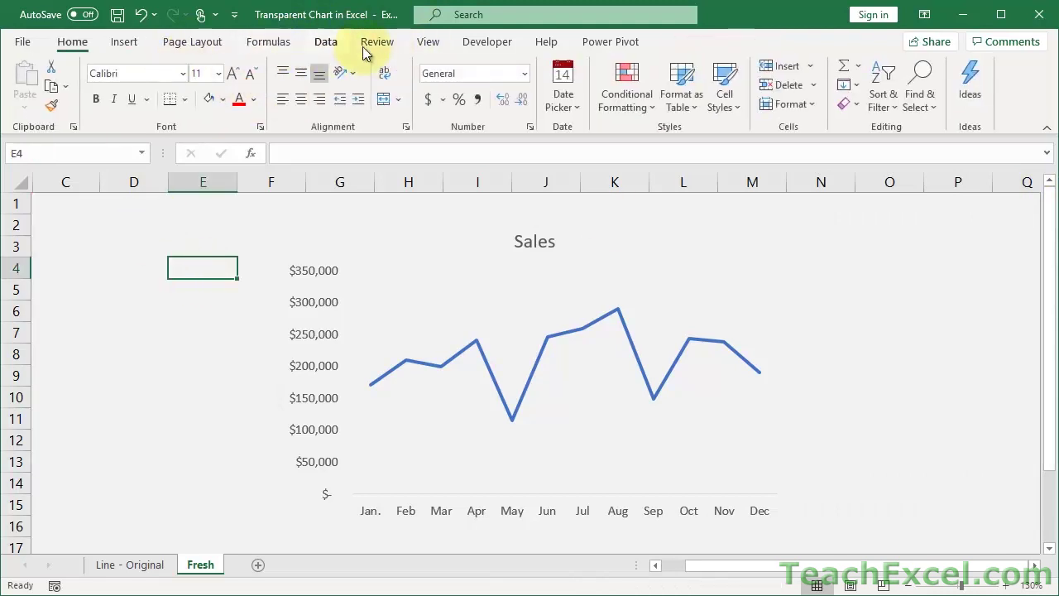
# - Hide the worksheet's gridlines, formula bar and headings, and collapse the ribbon
pyautogui.click(427, 42)
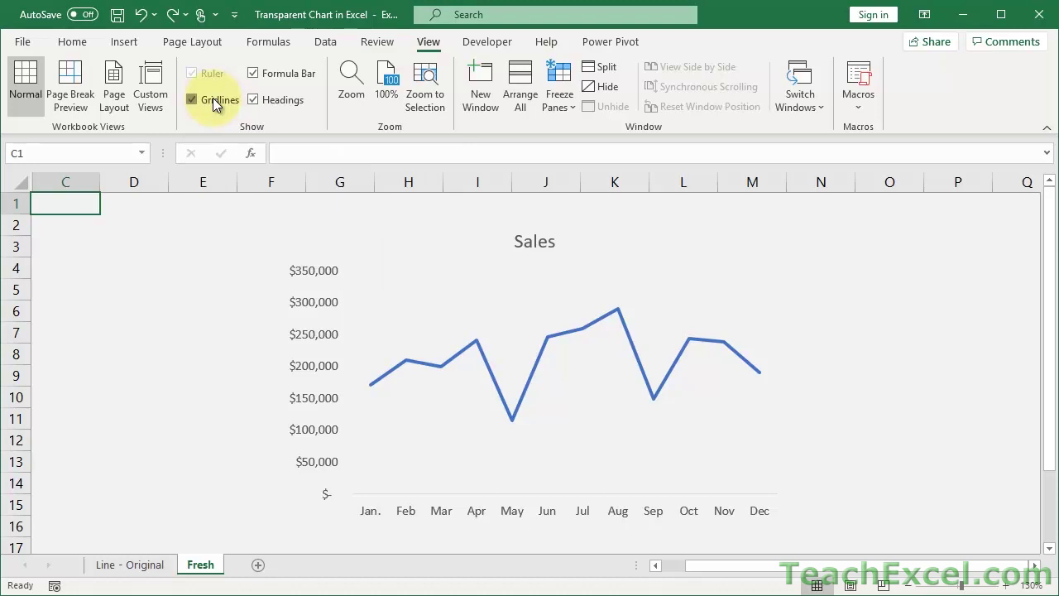
pyautogui.click(268, 75)
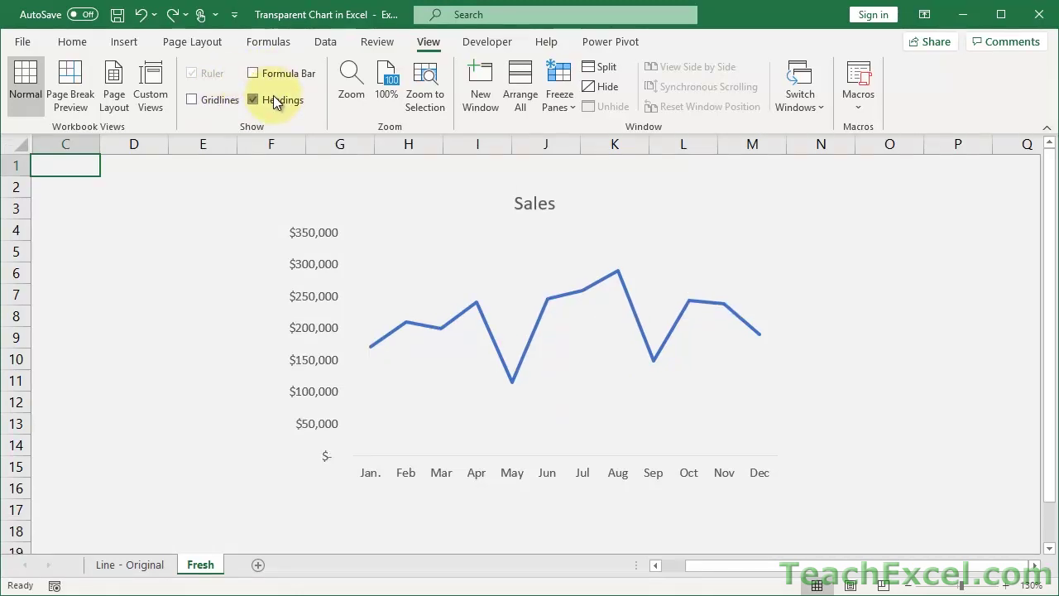
pyautogui.click(276, 100)
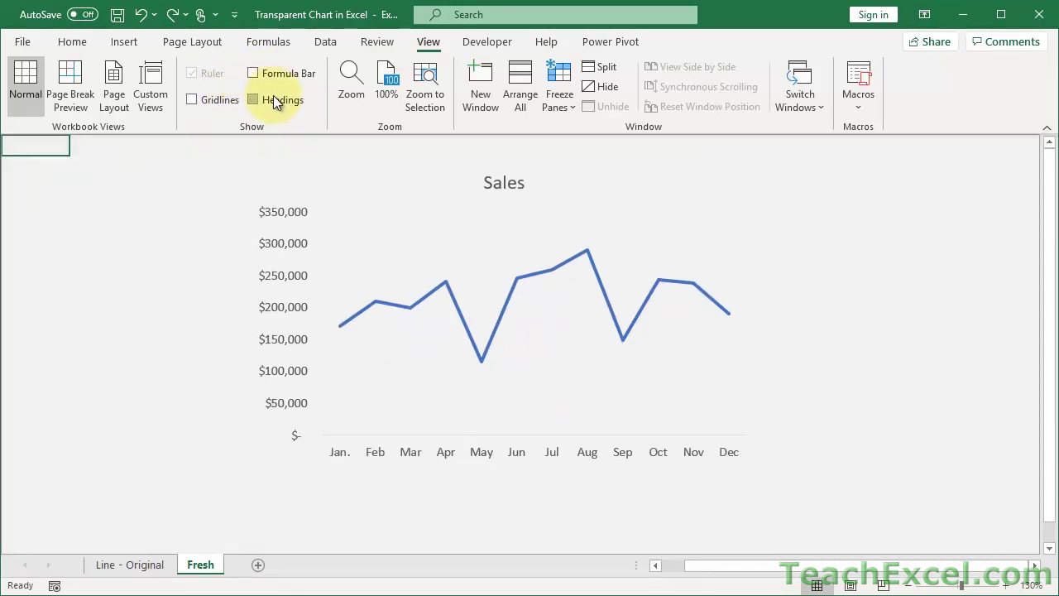
pyautogui.doubleClick(433, 43)
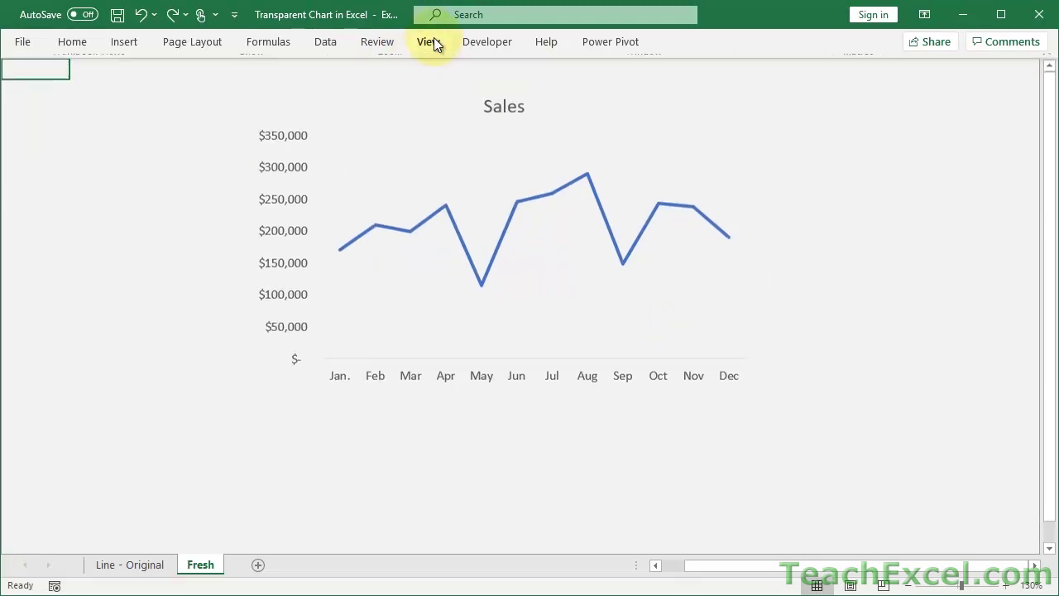
# - Zoom the worksheet in to 170% and scroll sideways to centre the Sales chart
pyautogui.click(1008, 585)
pyautogui.click(1008, 585)
pyautogui.click(1009, 585)
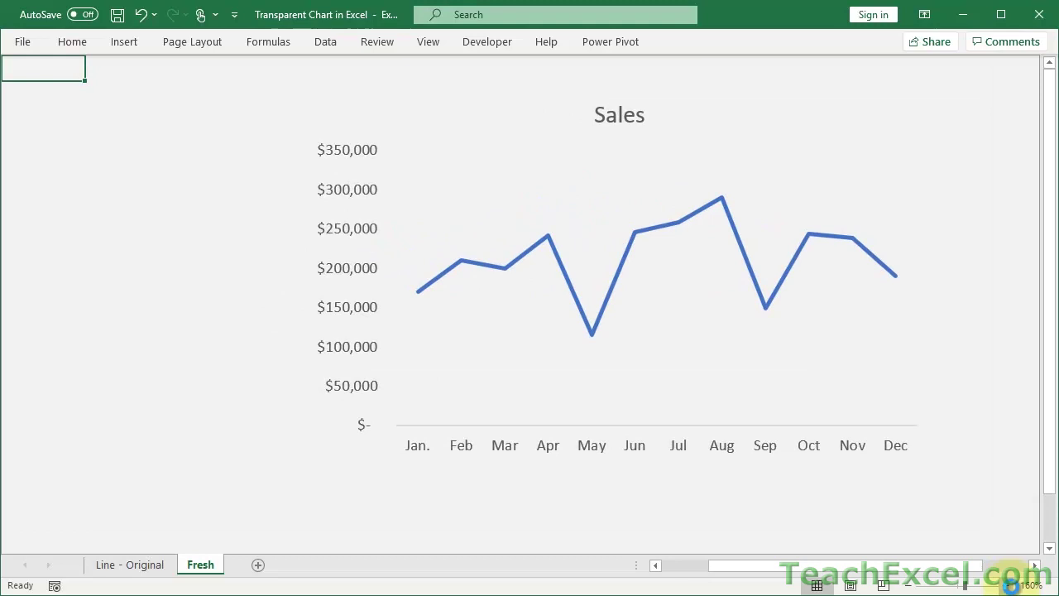
pyautogui.click(1008, 585)
pyautogui.hscroll(3, 959, 503)
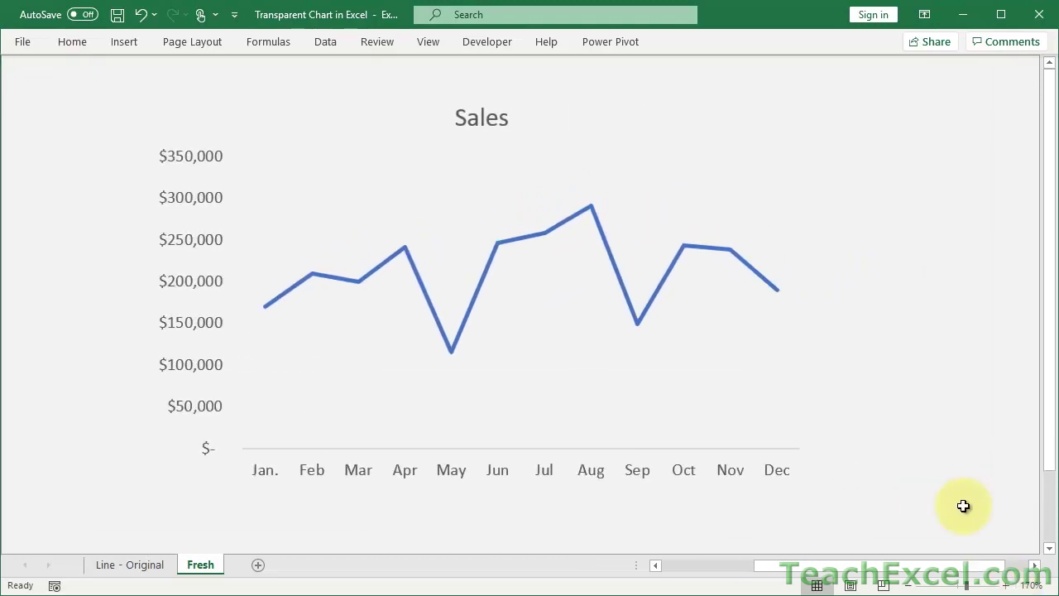
pyautogui.click(1006, 585)
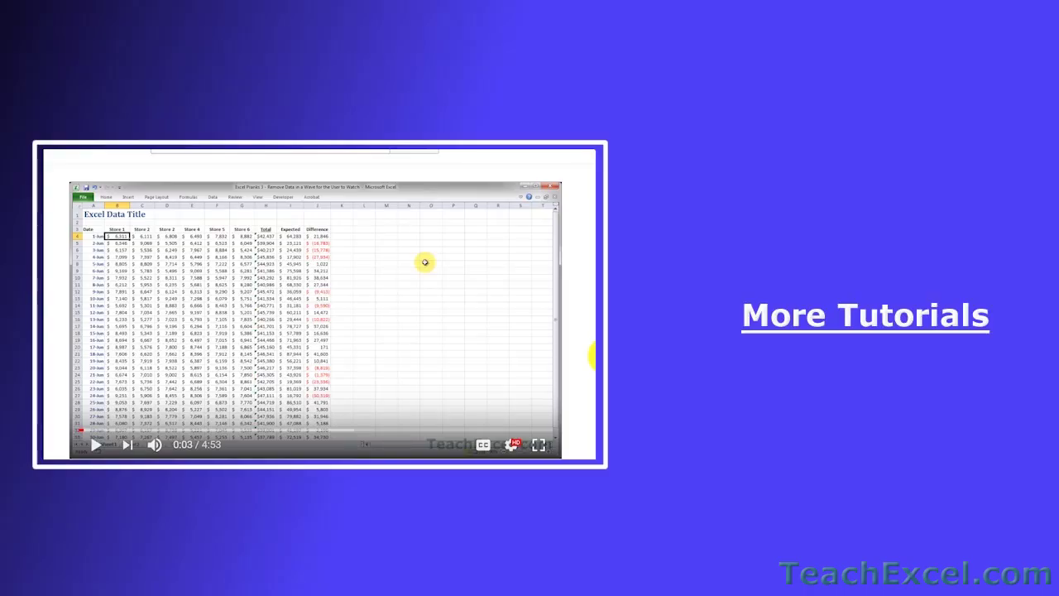
pyautogui.scroll(-3, 424, 263)
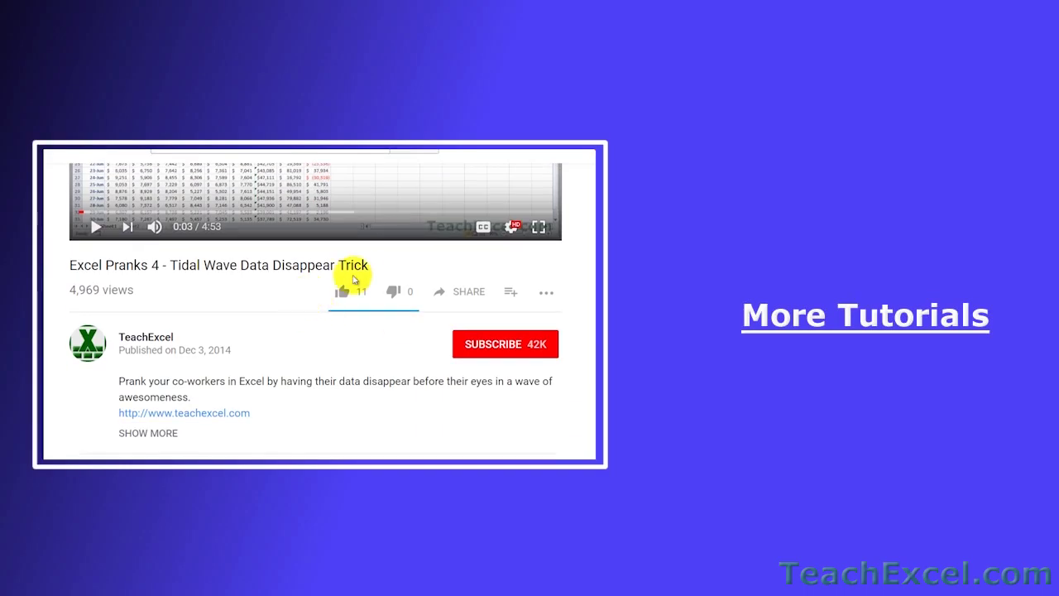
pyautogui.click(474, 341)
pyautogui.click(547, 346)
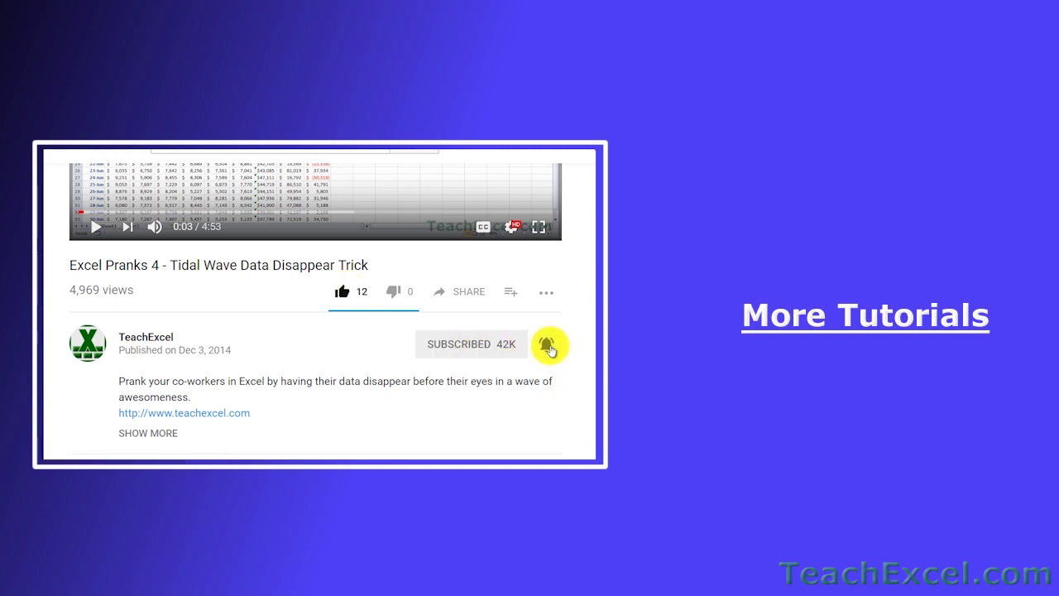